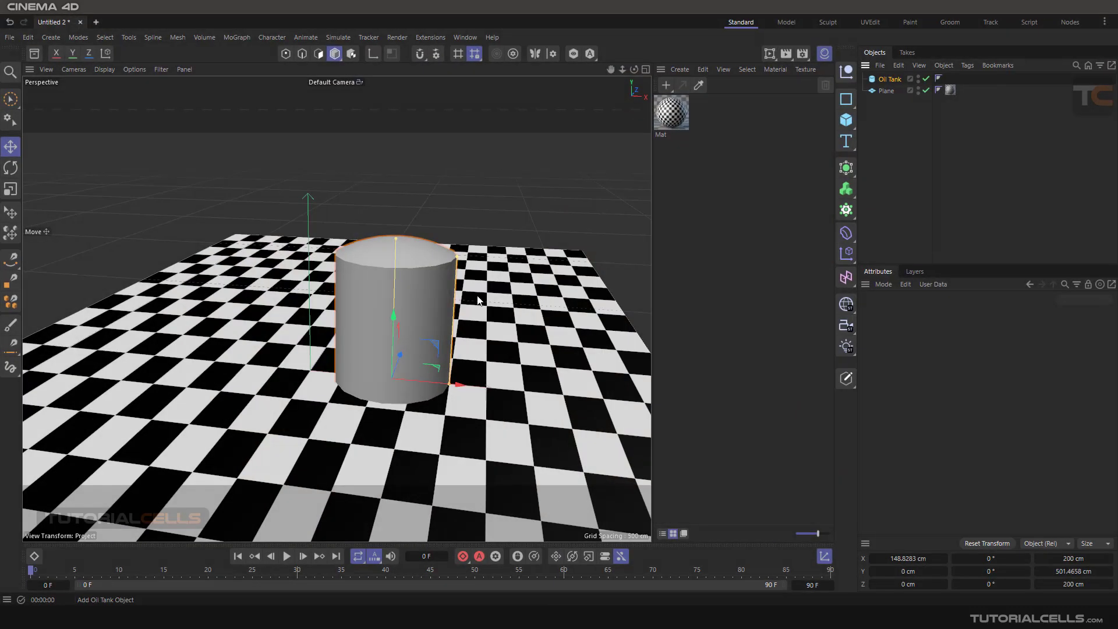
Enlarge the checkerboard plane to about 1508 × 2793 cm
alt+drag(487, 324, 530, 360)
click(586, 395)
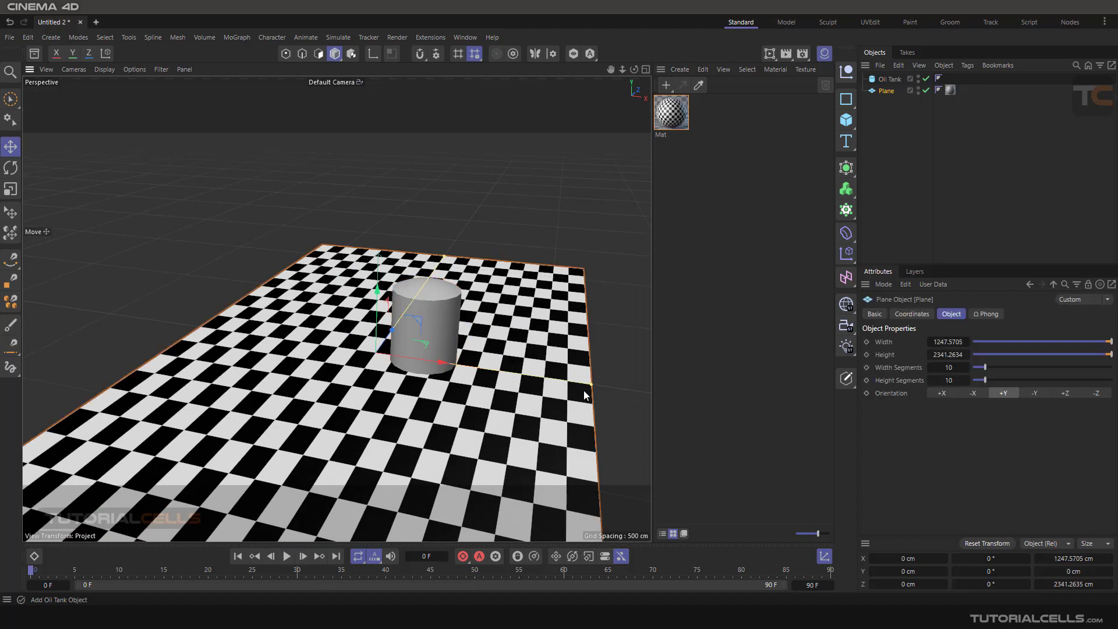
drag(594, 388, 643, 391)
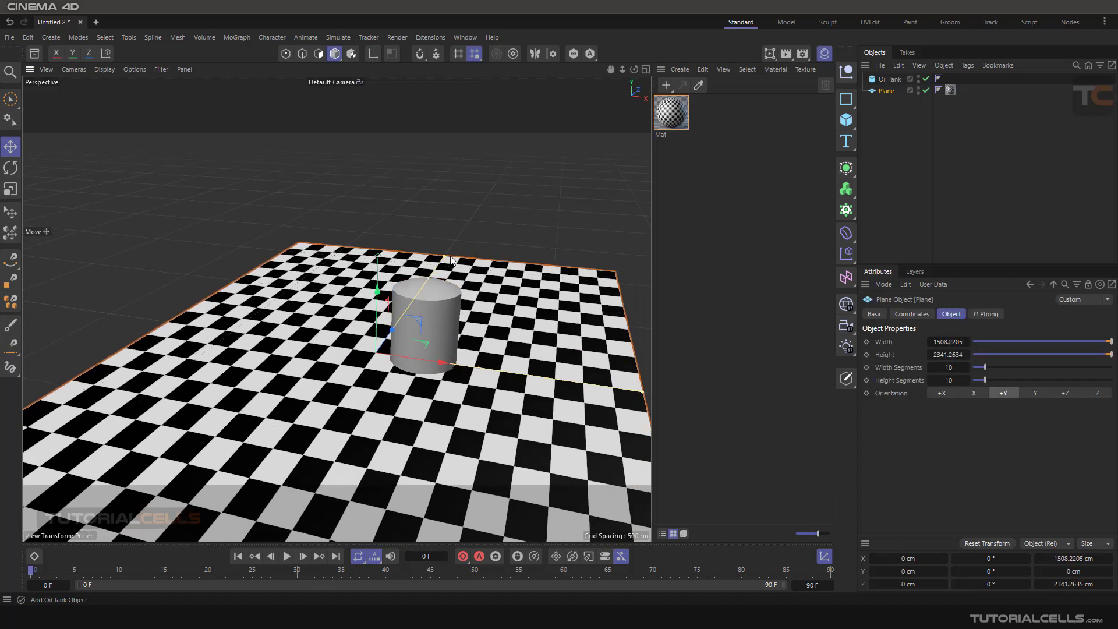
drag(445, 258, 445, 230)
scroll(432, 339, up, 2)
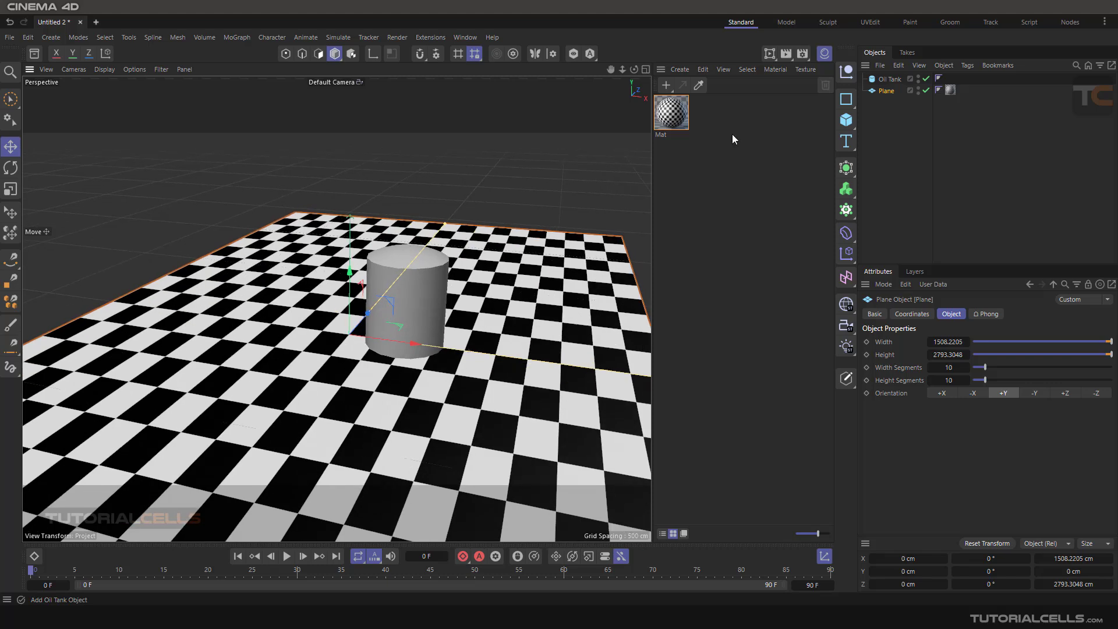
Turn on the Interactive Render Region and apply a new material, Mat.1, to the Oil Tank
click(774, 53)
scroll(438, 293, up, 3)
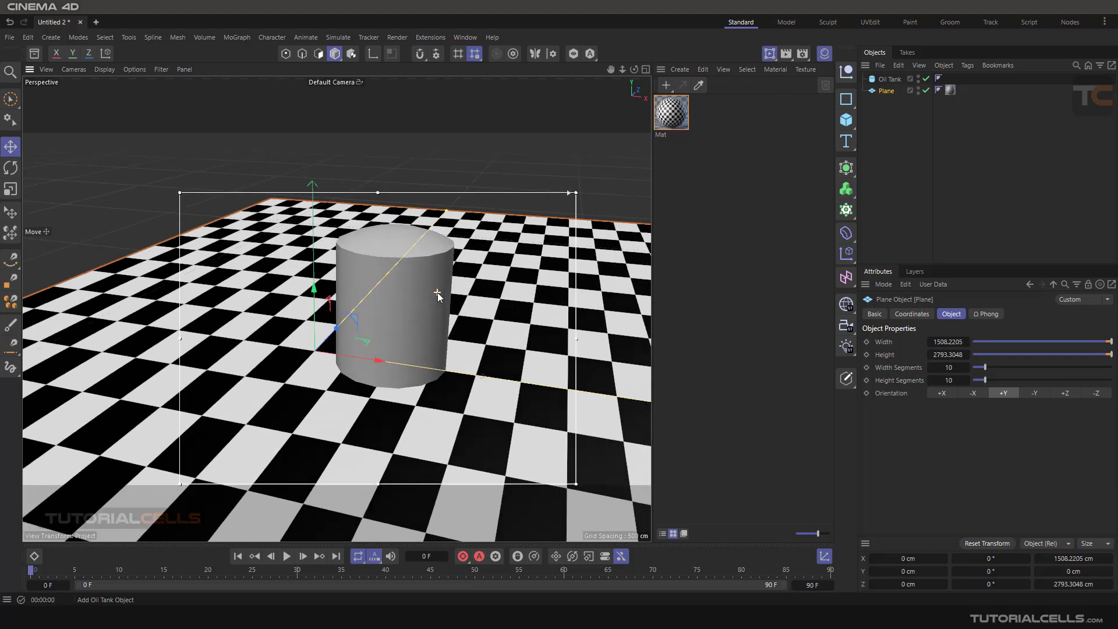
alt+drag(437, 286, 454, 244)
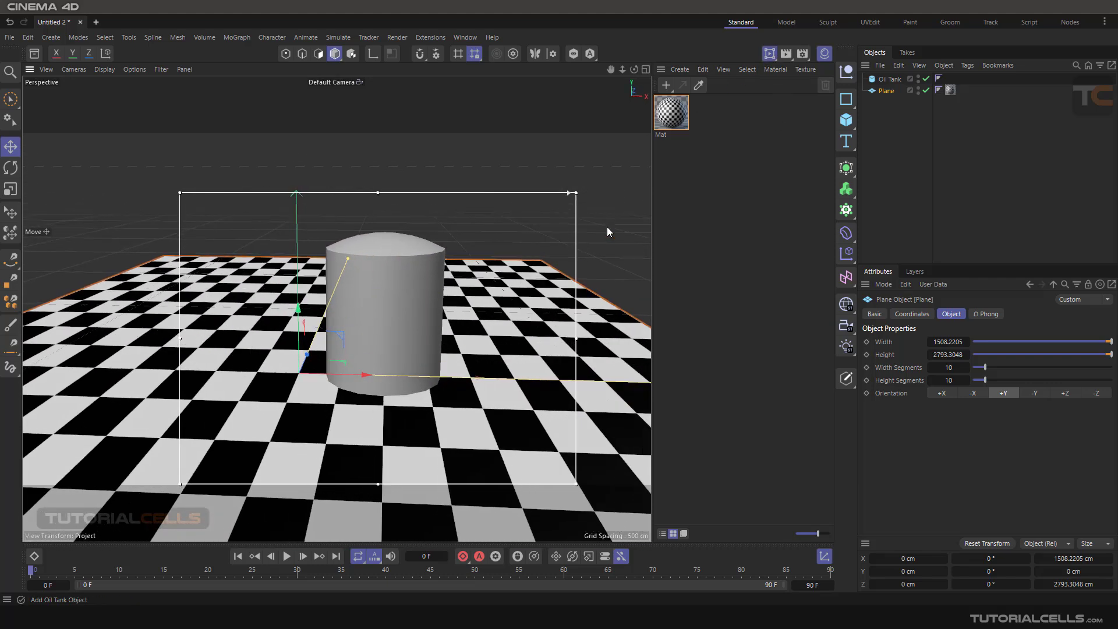
click(667, 85)
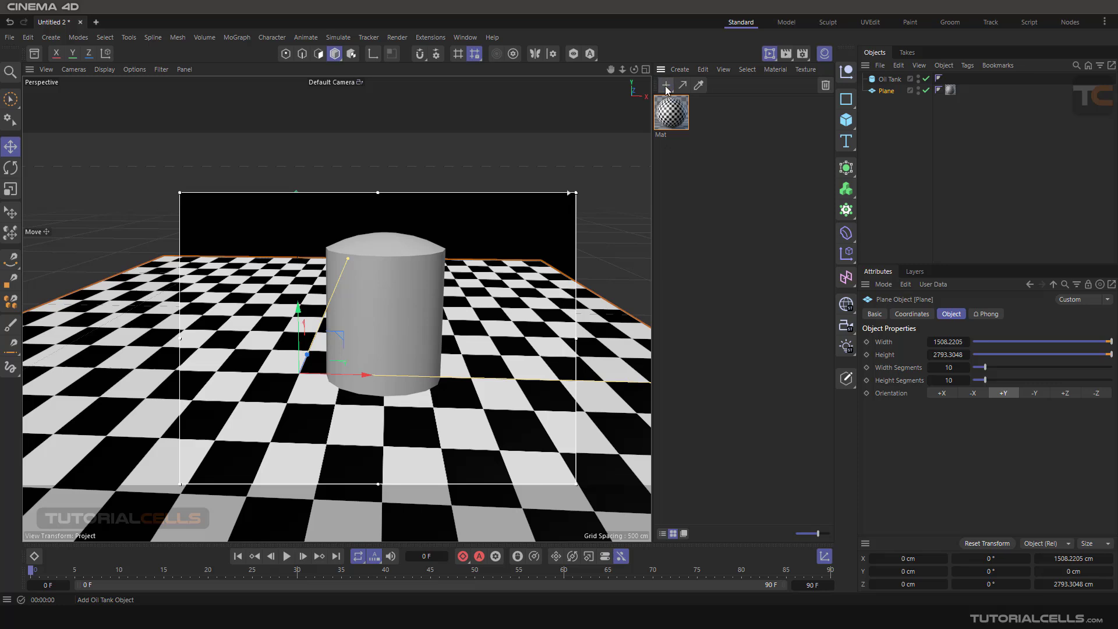
drag(669, 105, 884, 81)
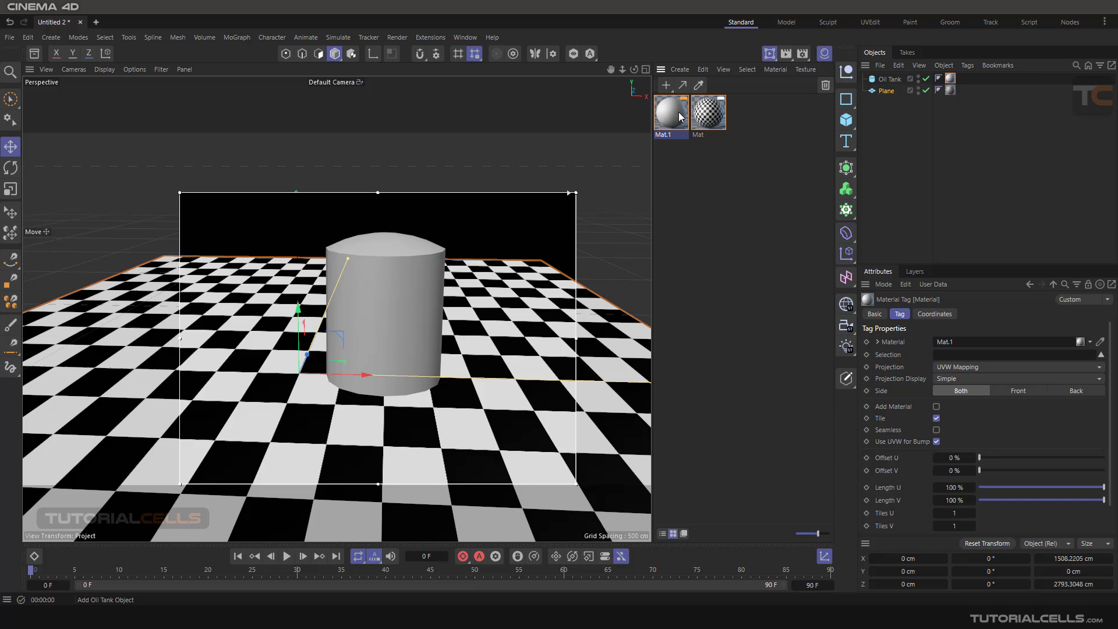
In the Material Editor, make Mat.1's colour pink with hue 329° and saturation 89%
double_click(677, 113)
drag(728, 114, 653, 85)
click(750, 215)
click(752, 216)
click(894, 157)
click(969, 157)
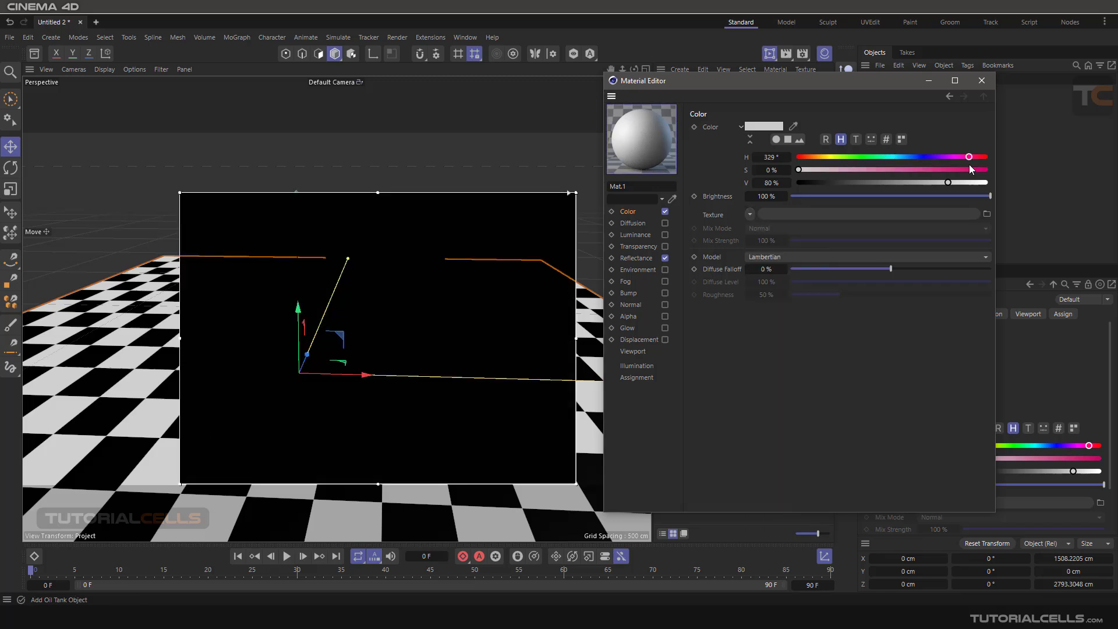
click(965, 170)
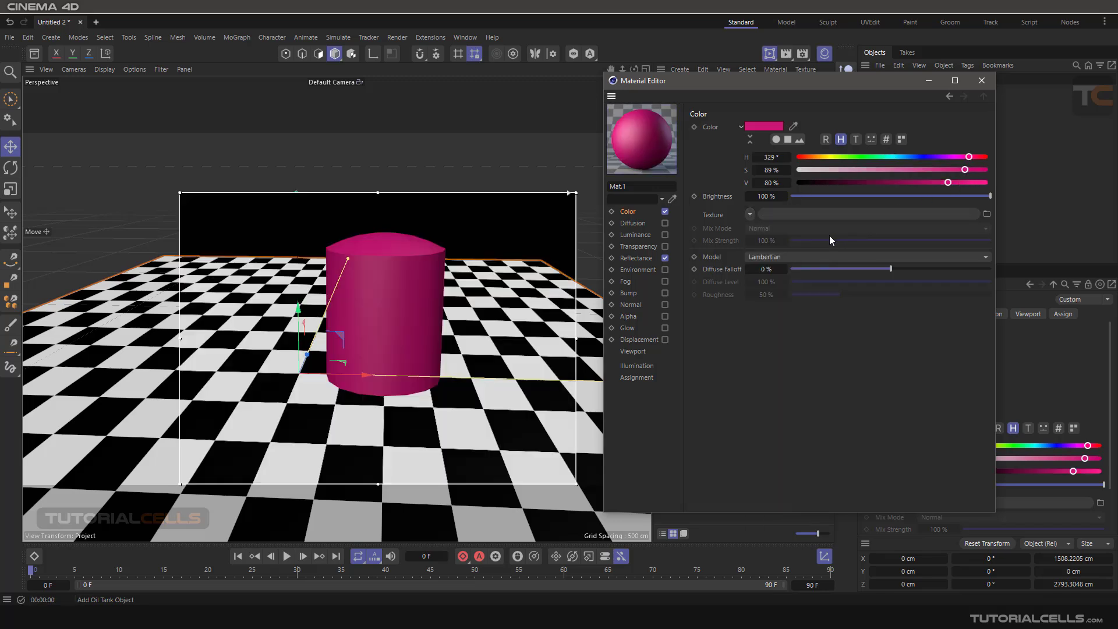
click(750, 213)
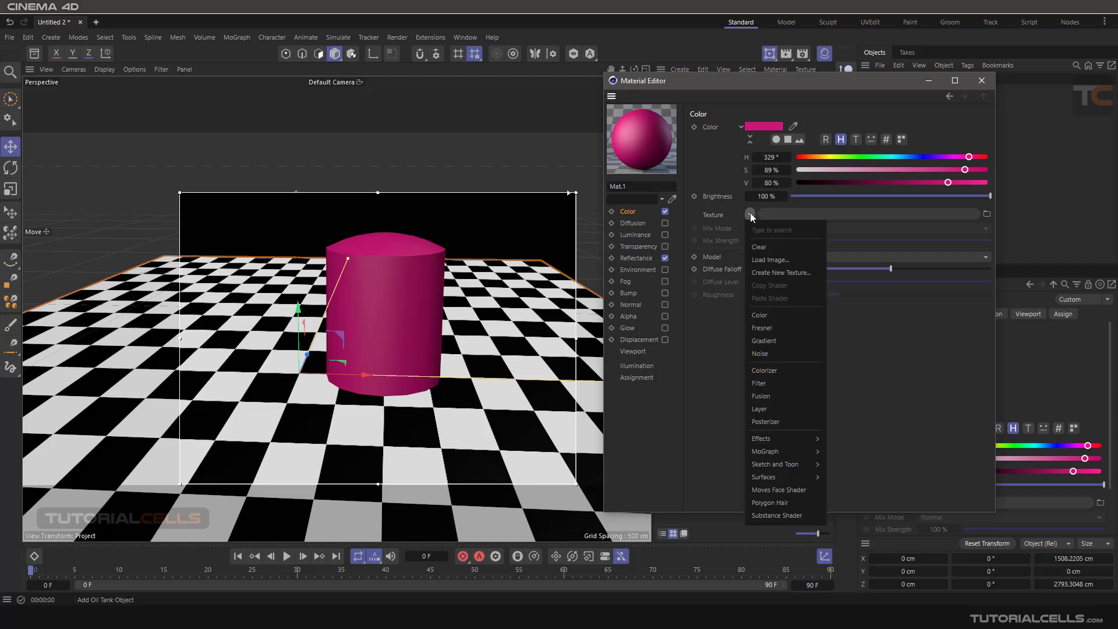
Load a Fresnel shader into Mat.1's Color texture and show its gradient settings
click(779, 328)
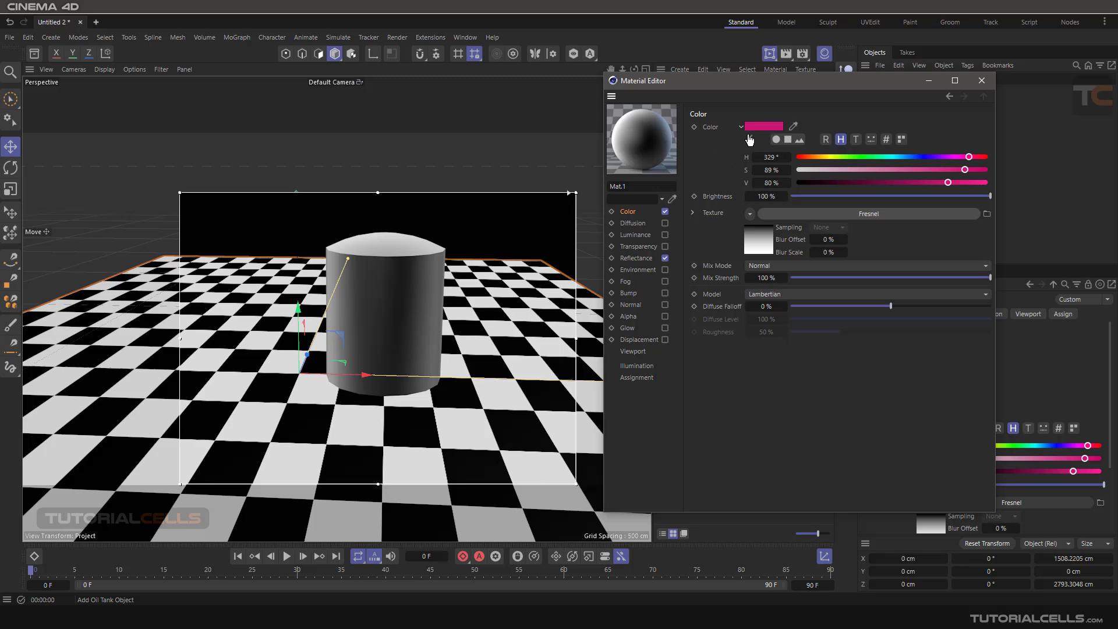
click(806, 217)
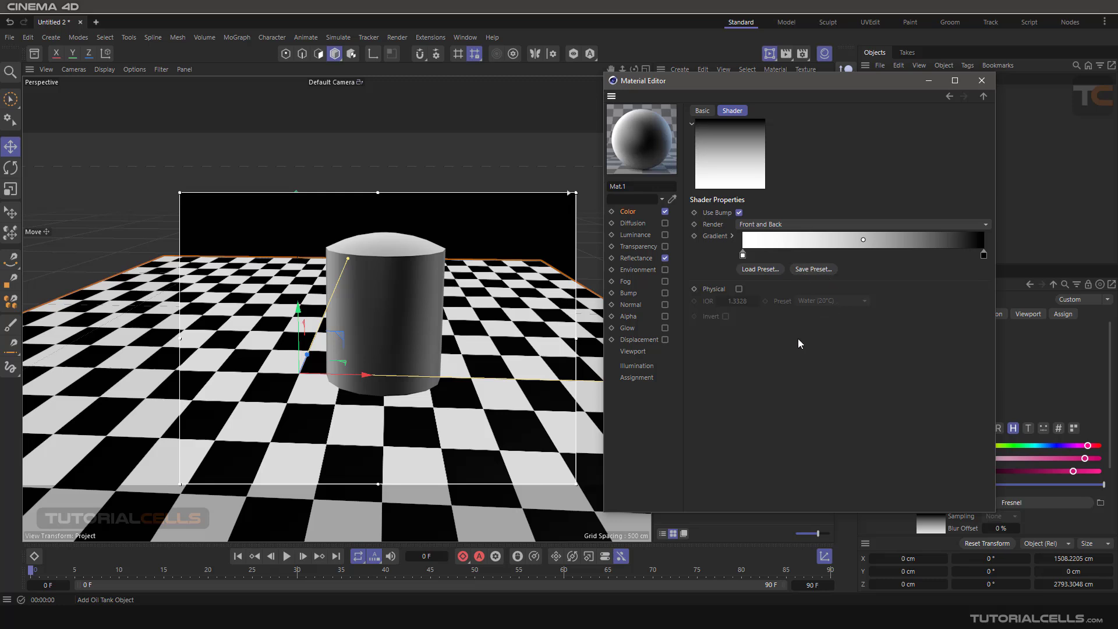
click(1055, 182)
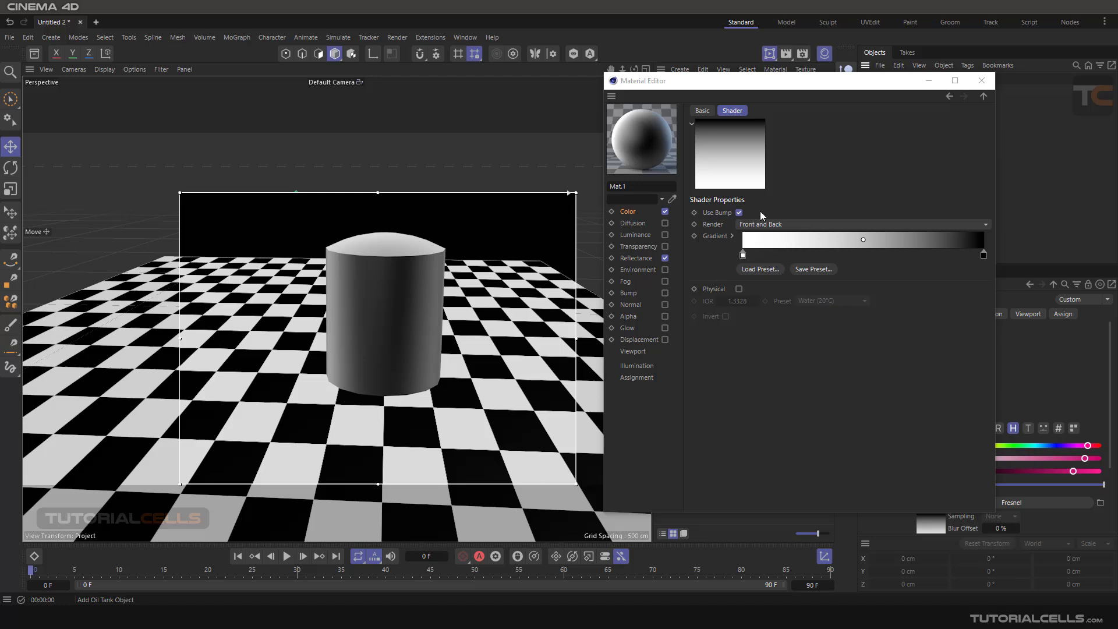
Try Multiply then Normal mix mode, then clear the Fresnel texture from Mat.1's colour
click(950, 97)
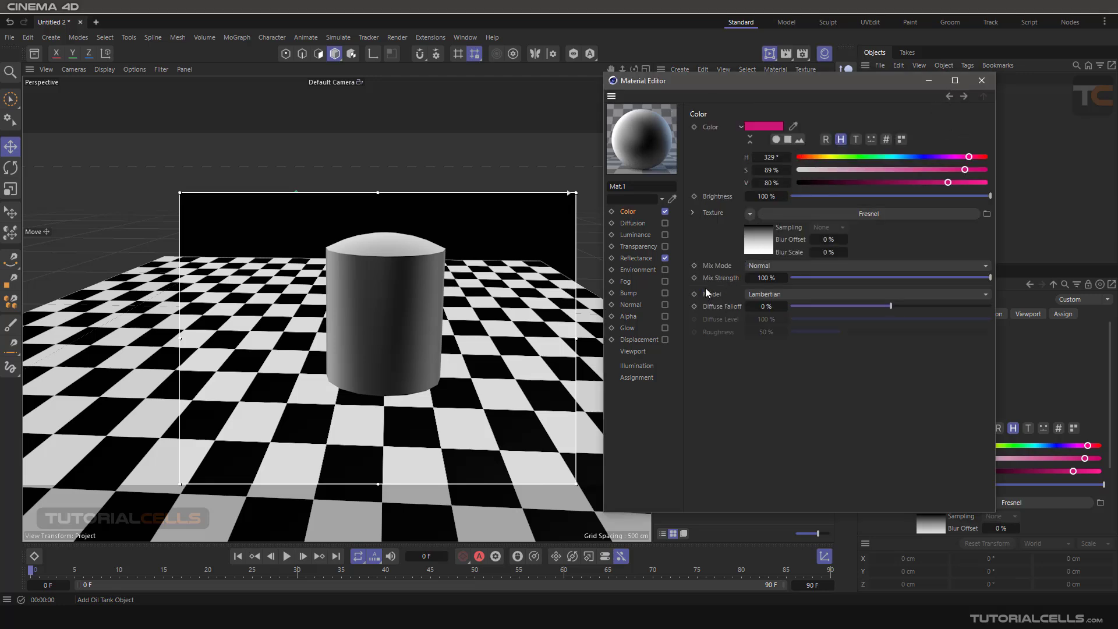
click(753, 265)
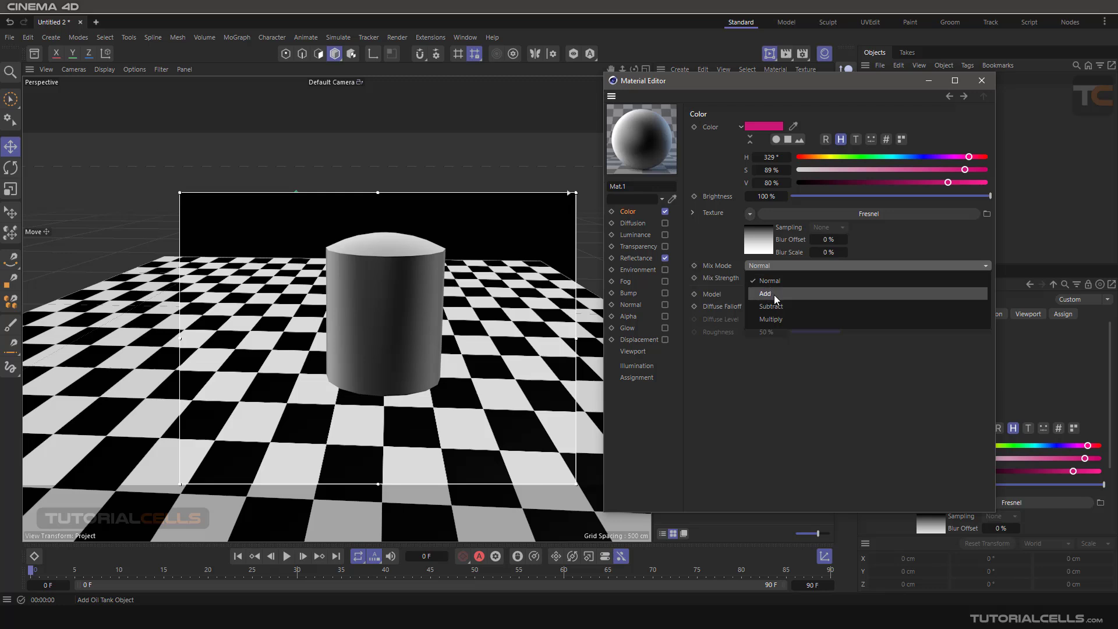
click(771, 319)
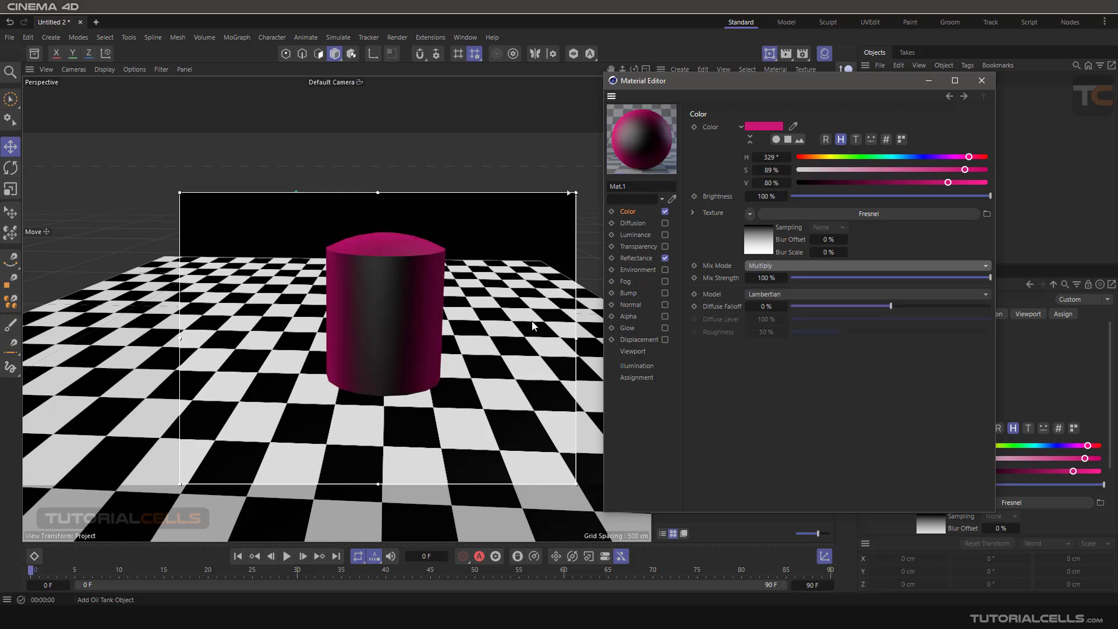
click(792, 264)
click(789, 277)
click(751, 214)
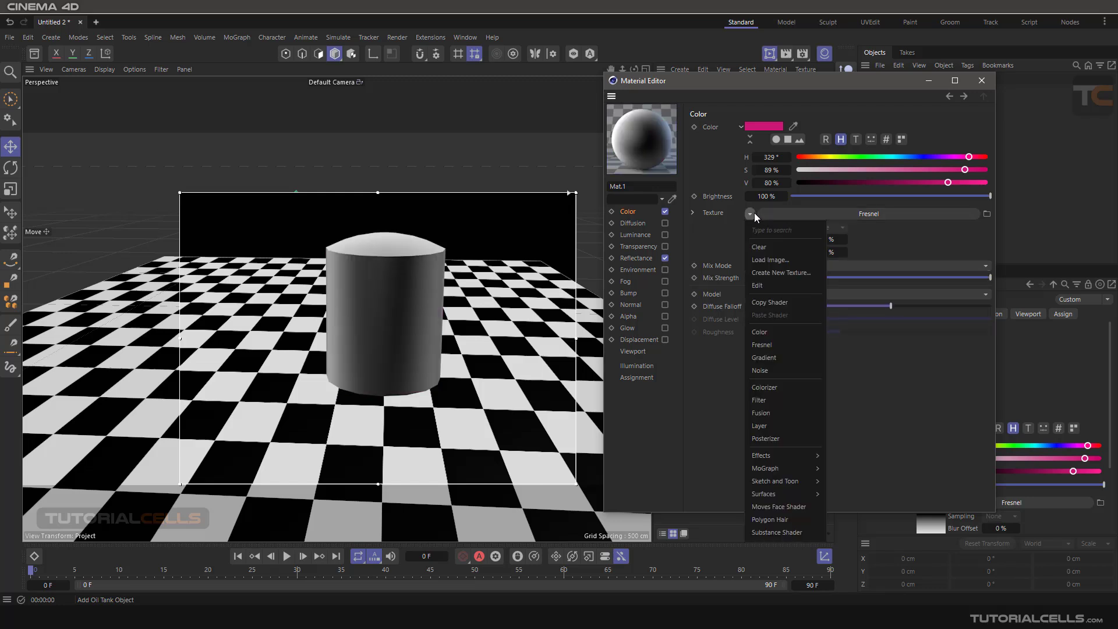
click(758, 245)
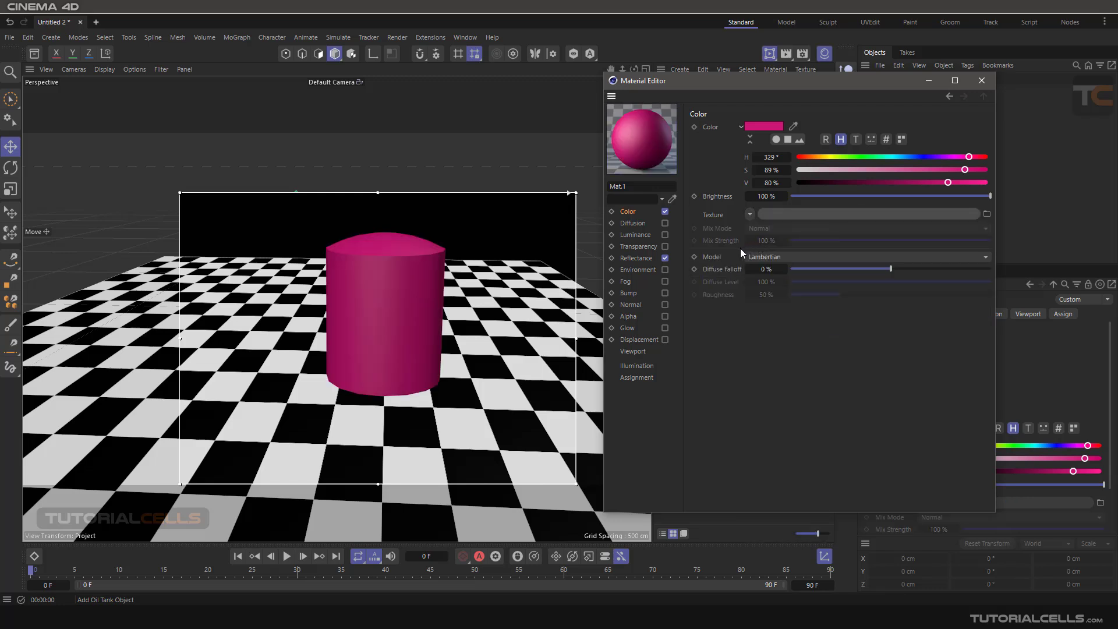
Make Mat.1's colour pure white with saturation 0% and value 100%
click(767, 126)
drag(714, 192, 650, 187)
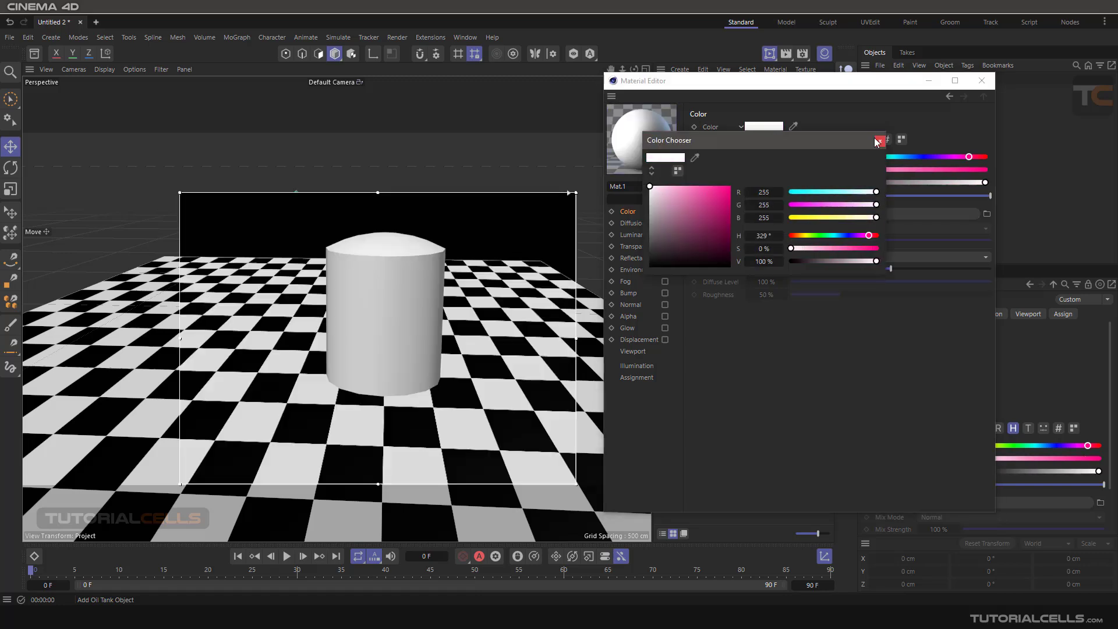
click(880, 140)
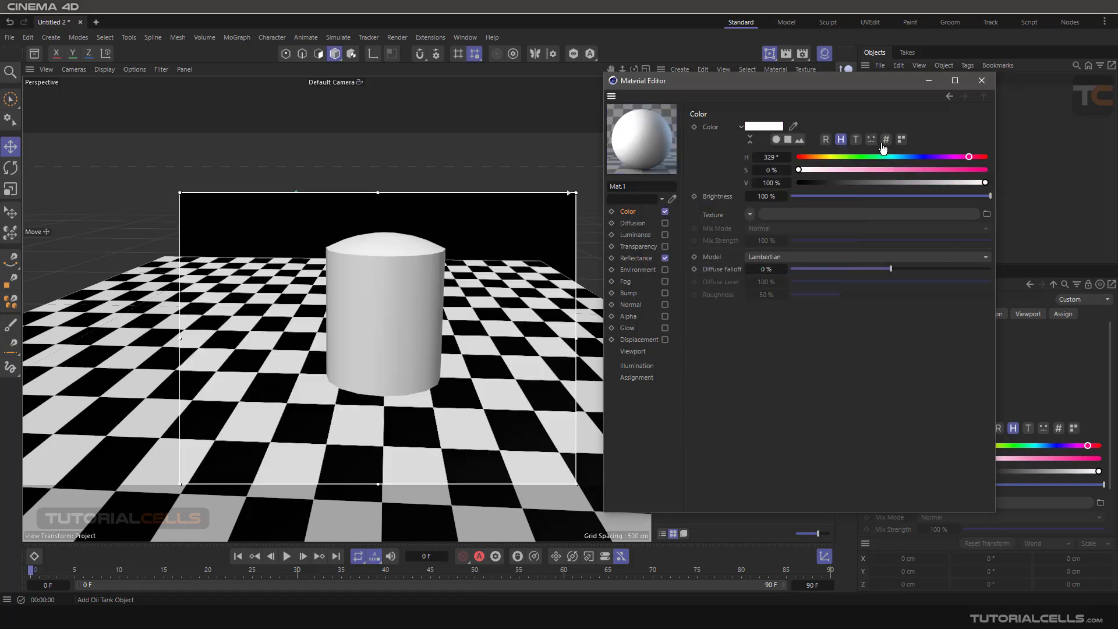
click(633, 258)
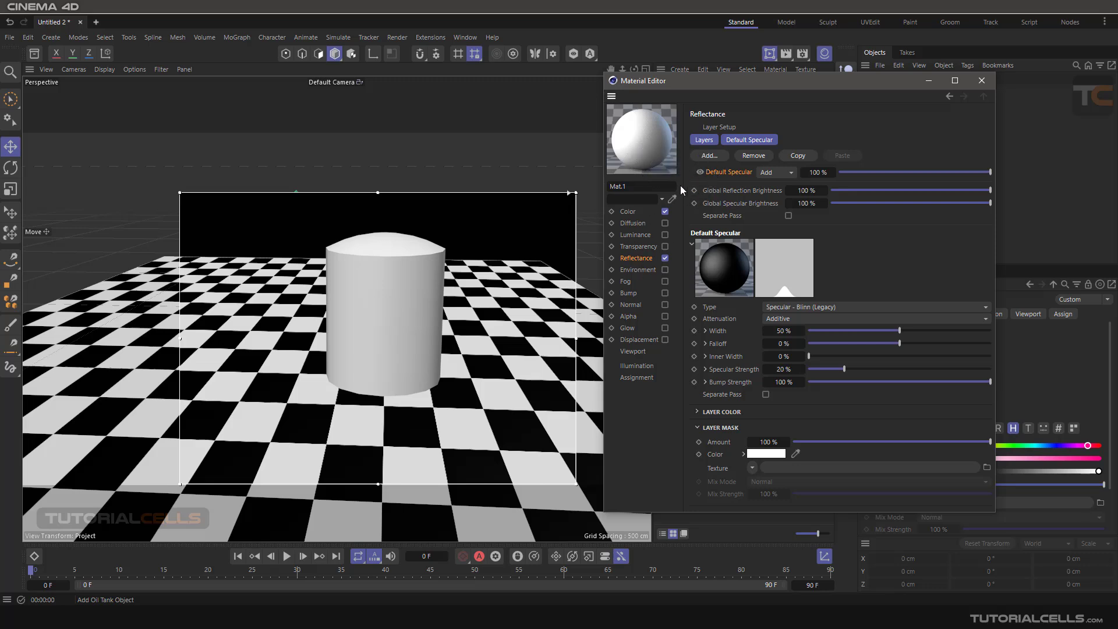
Add a GGX reflectance layer to Mat.1 with 0% roughness
click(709, 156)
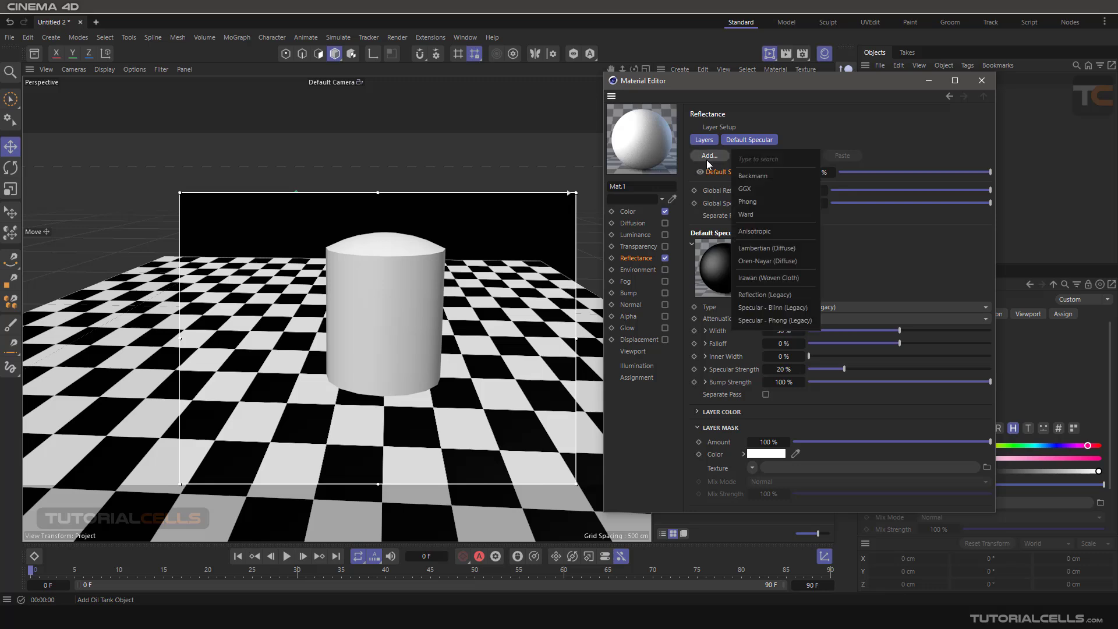
click(760, 185)
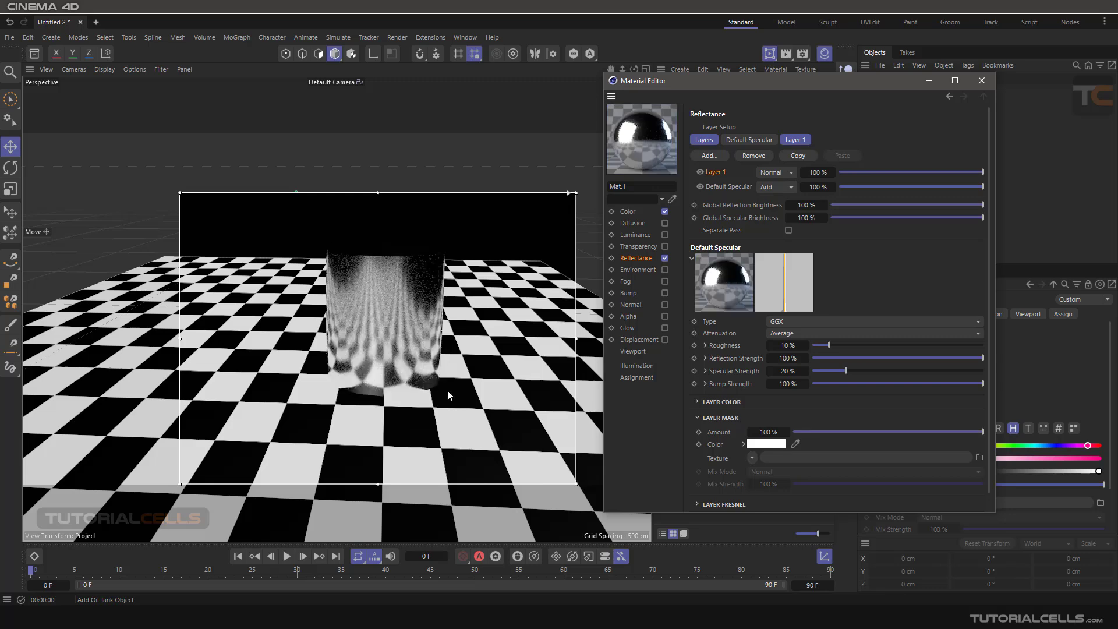
drag(829, 345, 812, 345)
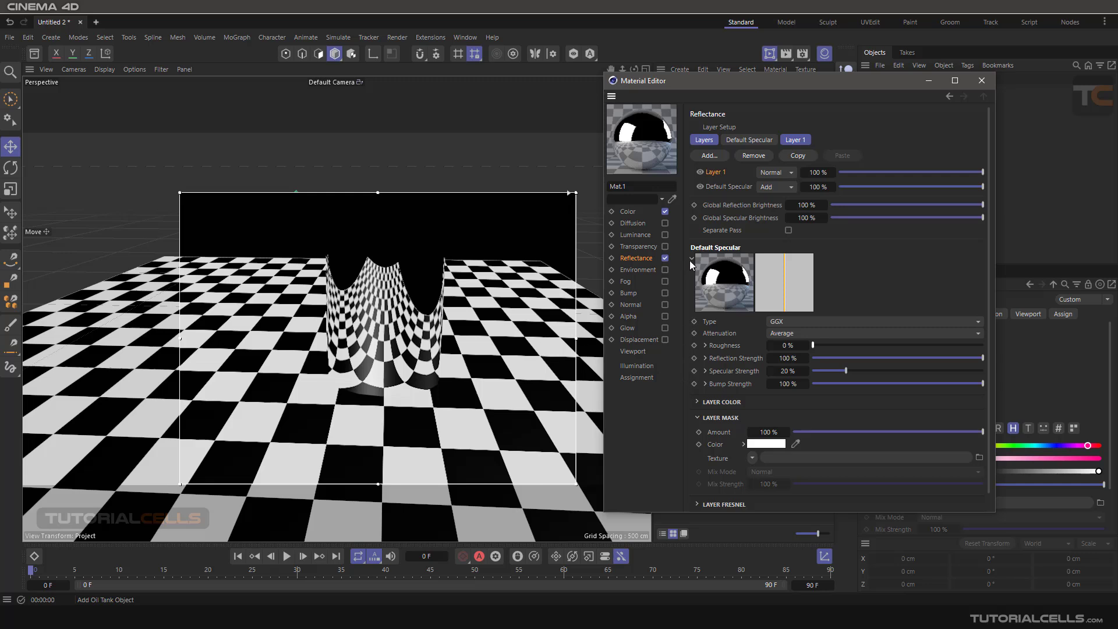
scroll(831, 435, down, 1)
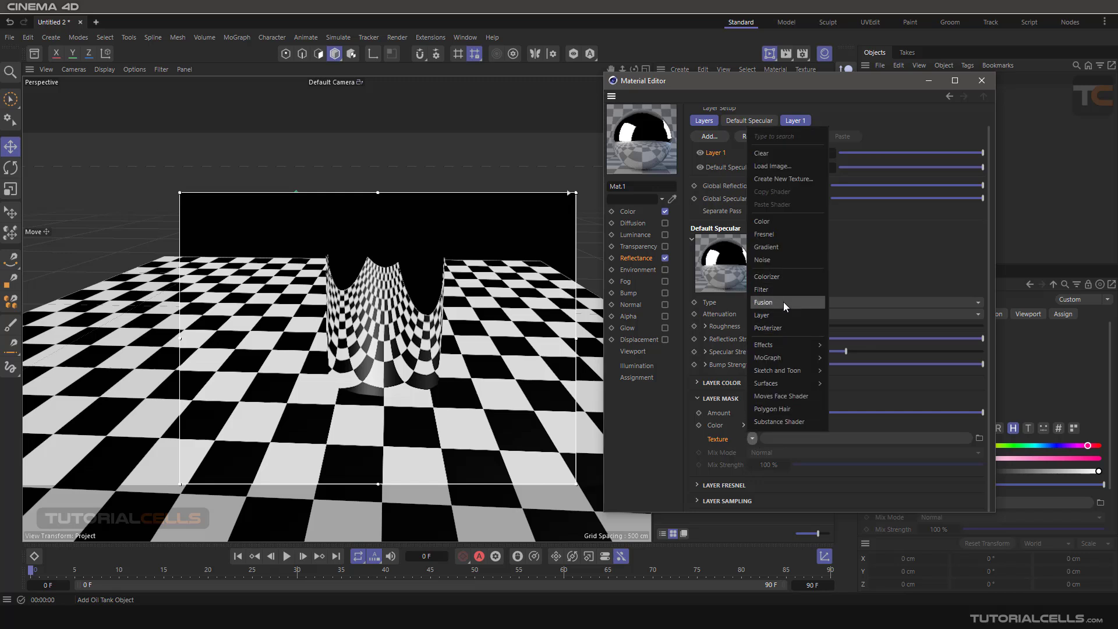
Use a Fresnel shader as the reflectance layer mask and show its gradient settings
click(778, 235)
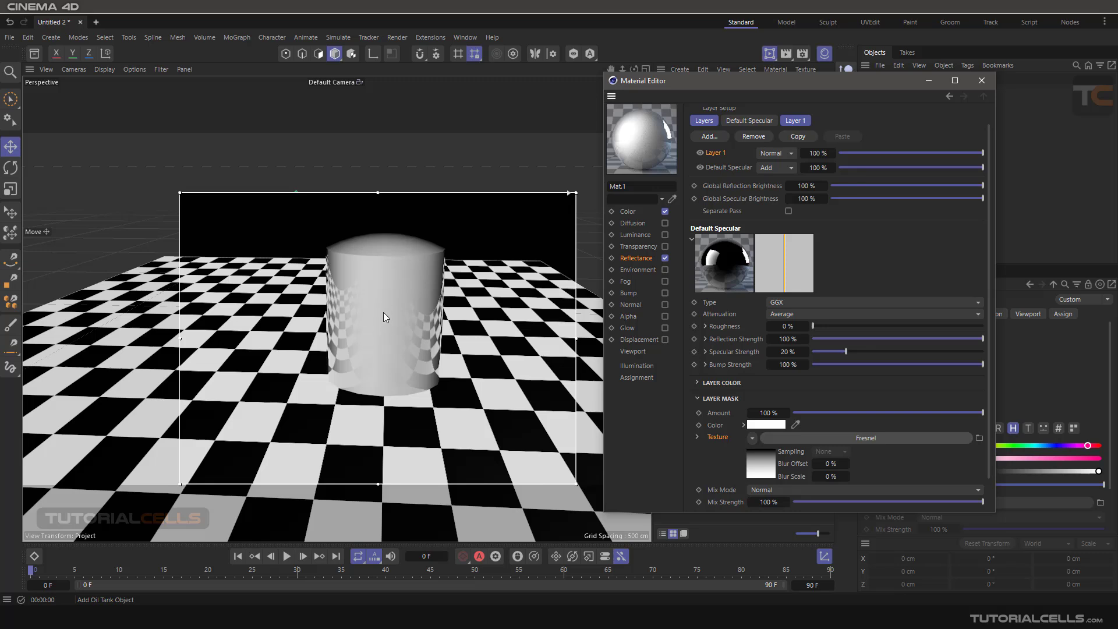
alt+drag(363, 306, 438, 327)
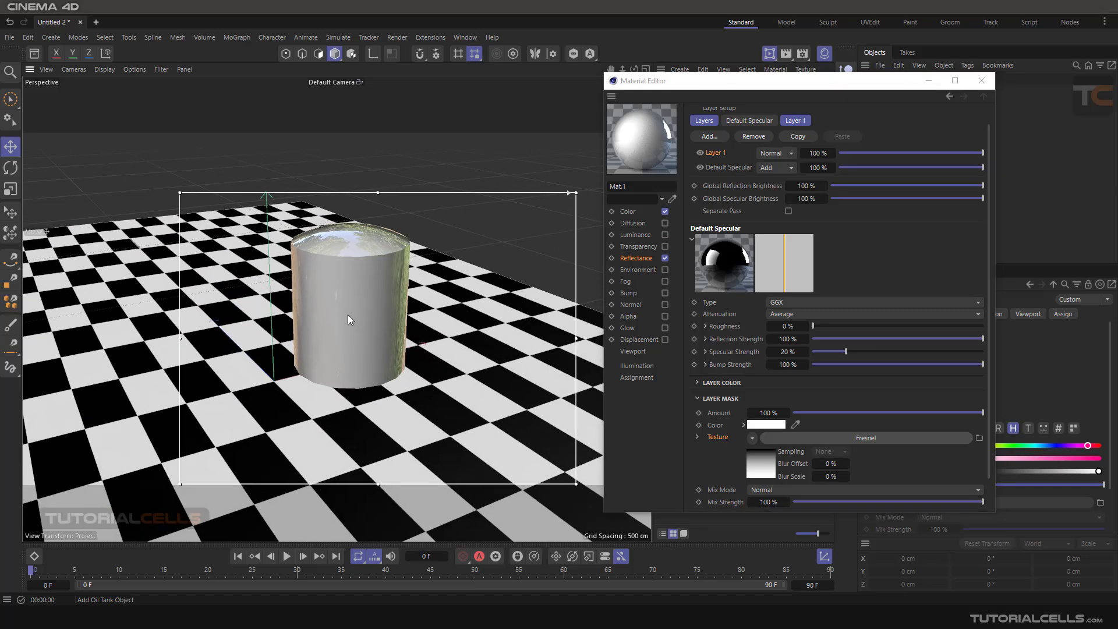
alt+drag(356, 310, 361, 362)
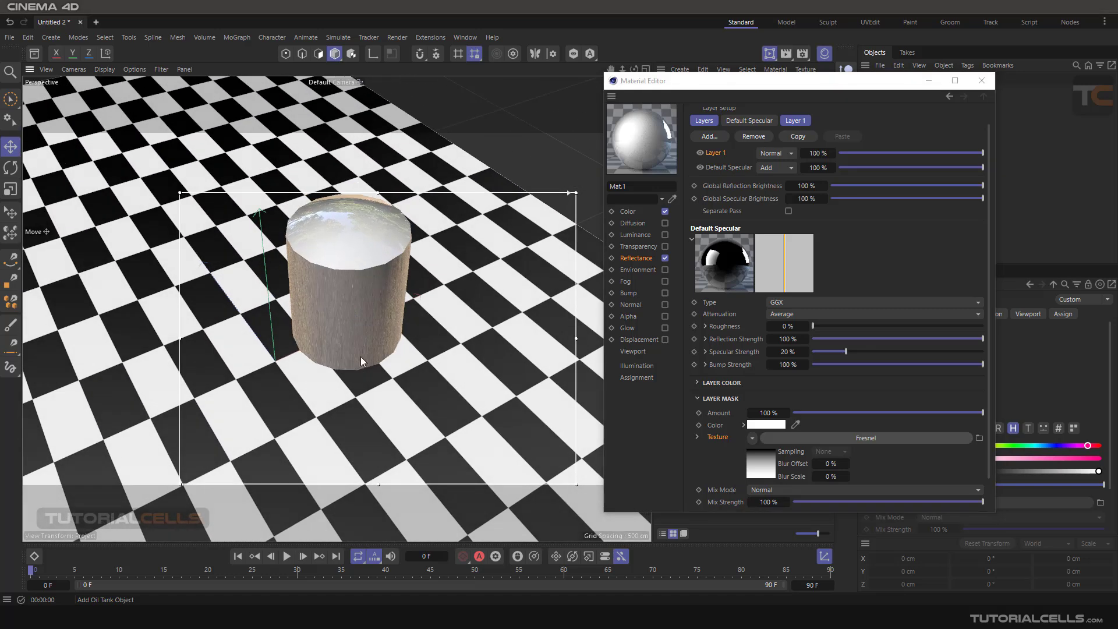
alt+drag(320, 327, 386, 324)
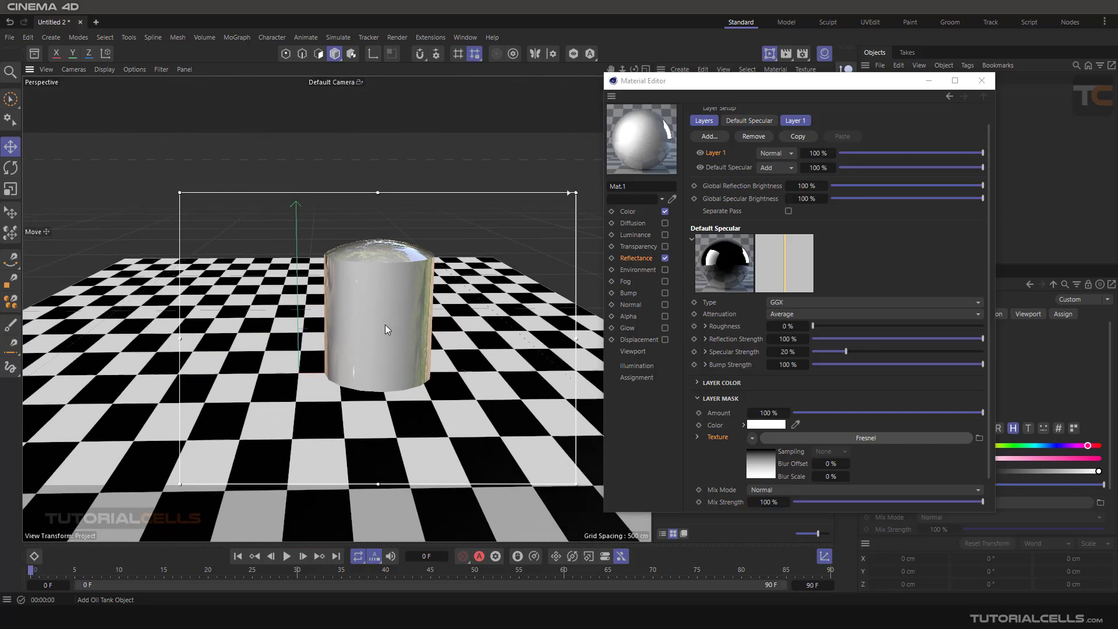
click(804, 440)
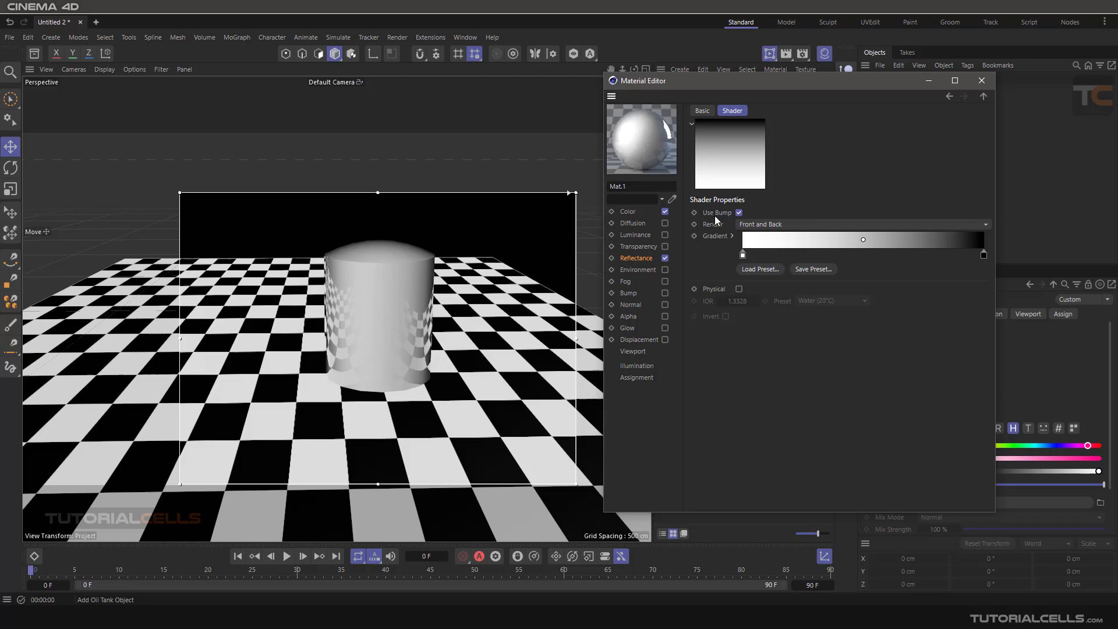
Enable Mat.1's Bump channel with a Noise texture at 2% strength
click(665, 293)
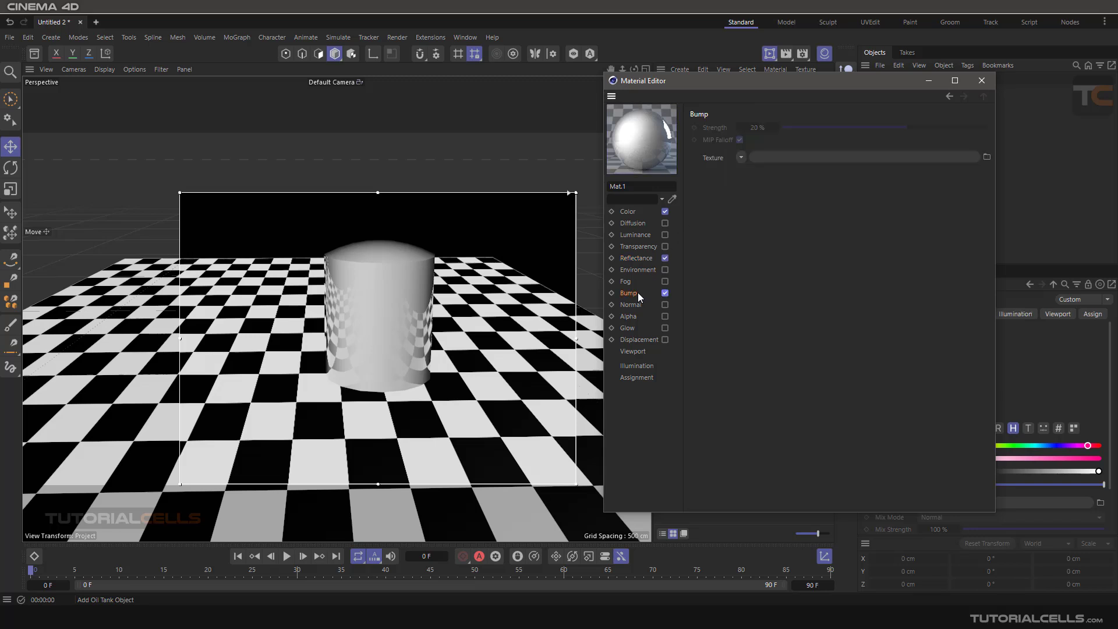
click(741, 157)
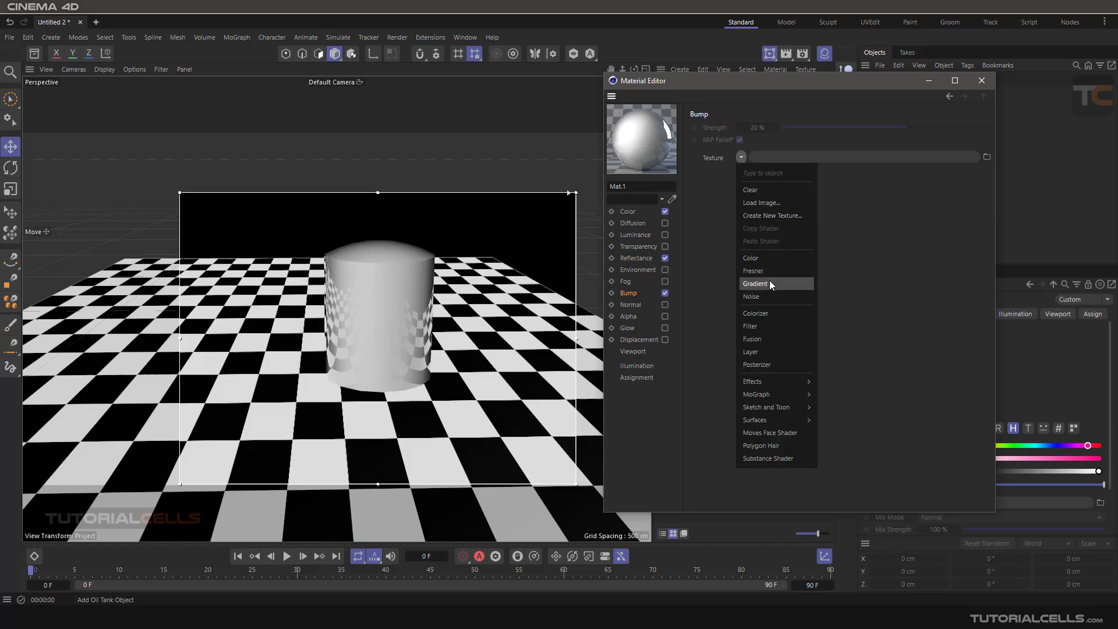
click(766, 295)
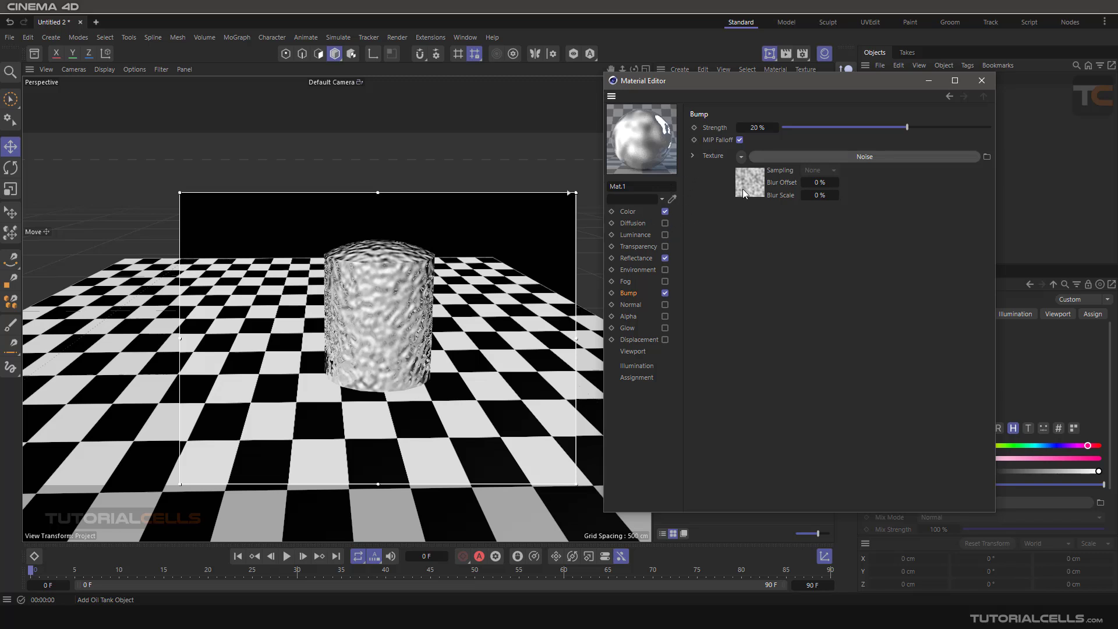
drag(791, 128, 805, 128)
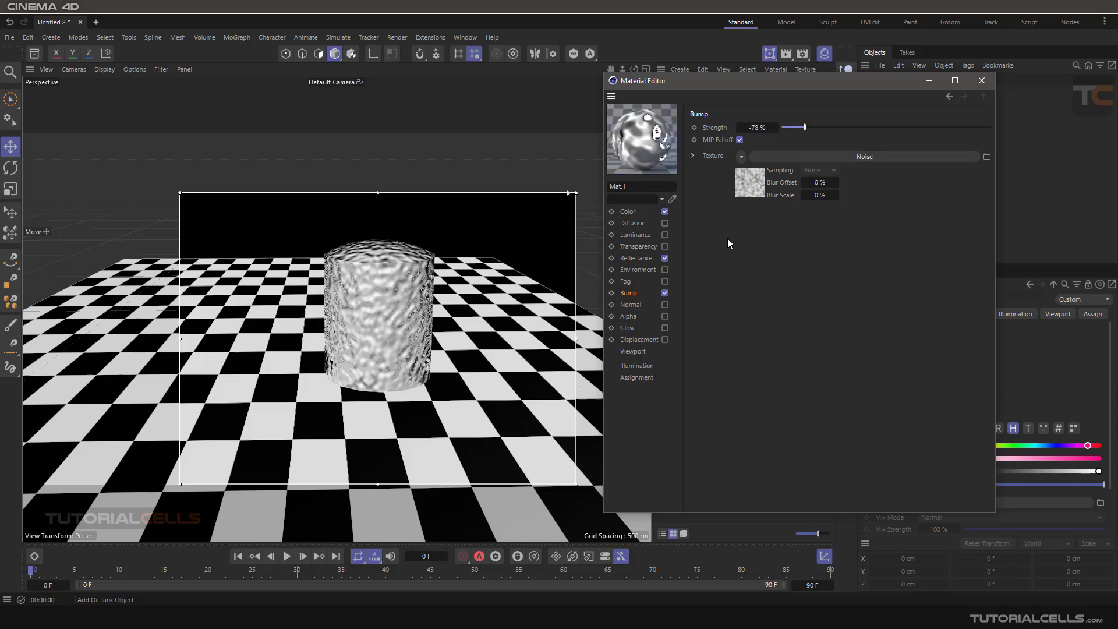
key(ctrl+z)
double_click(756, 128)
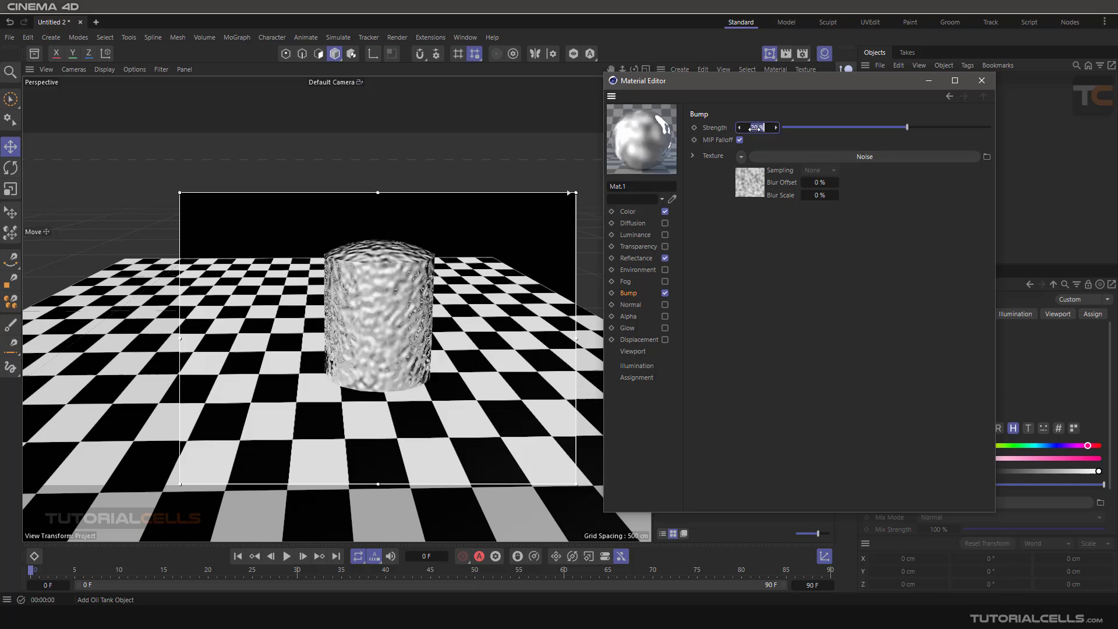
key(Return)
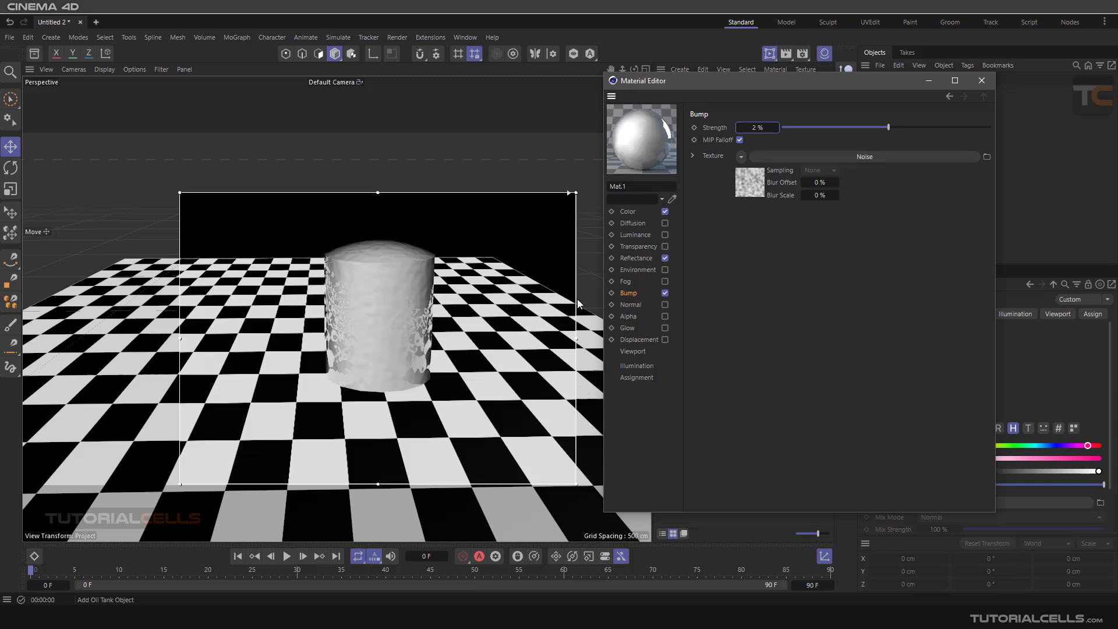
Tick Use Bump in the reflectance Fresnel shader and raise the bump strength to 20%
click(639, 259)
click(791, 457)
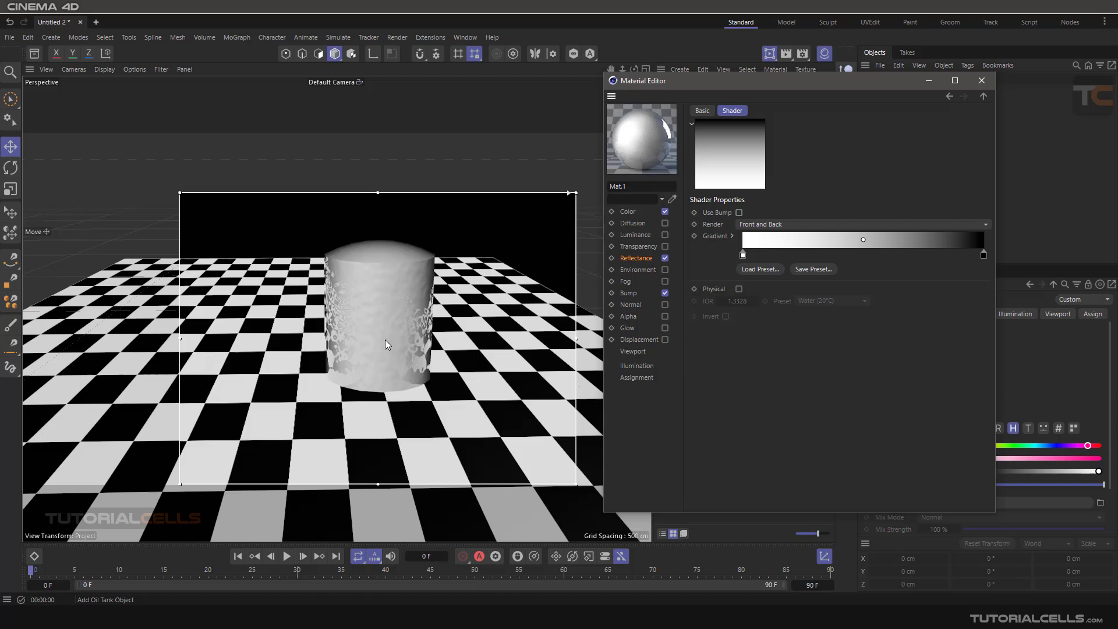
click(738, 212)
click(633, 295)
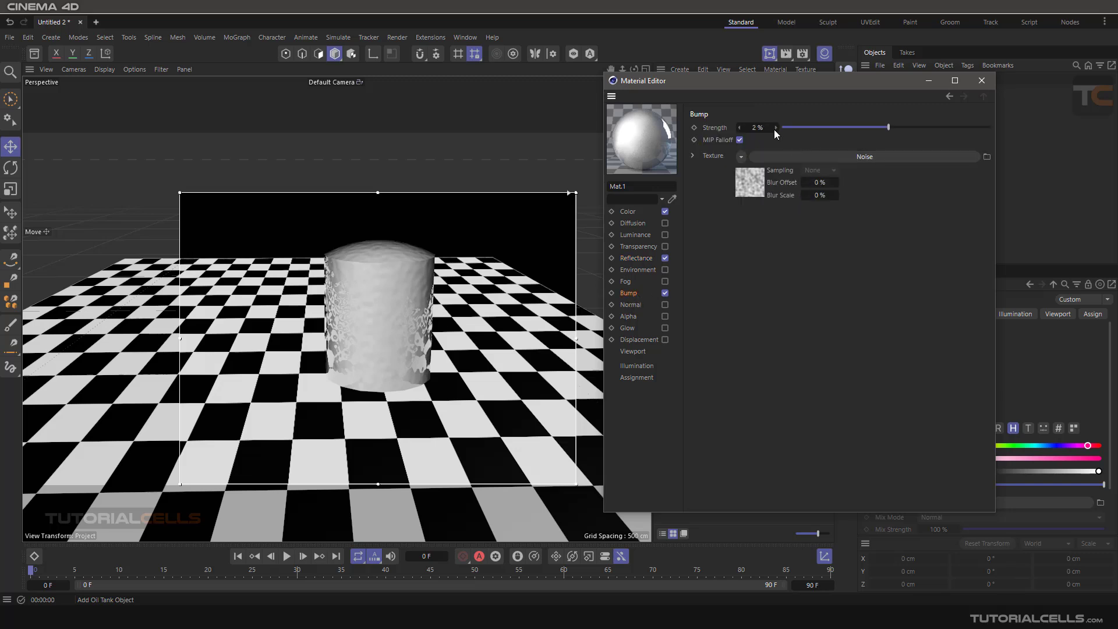
drag(774, 130, 785, 129)
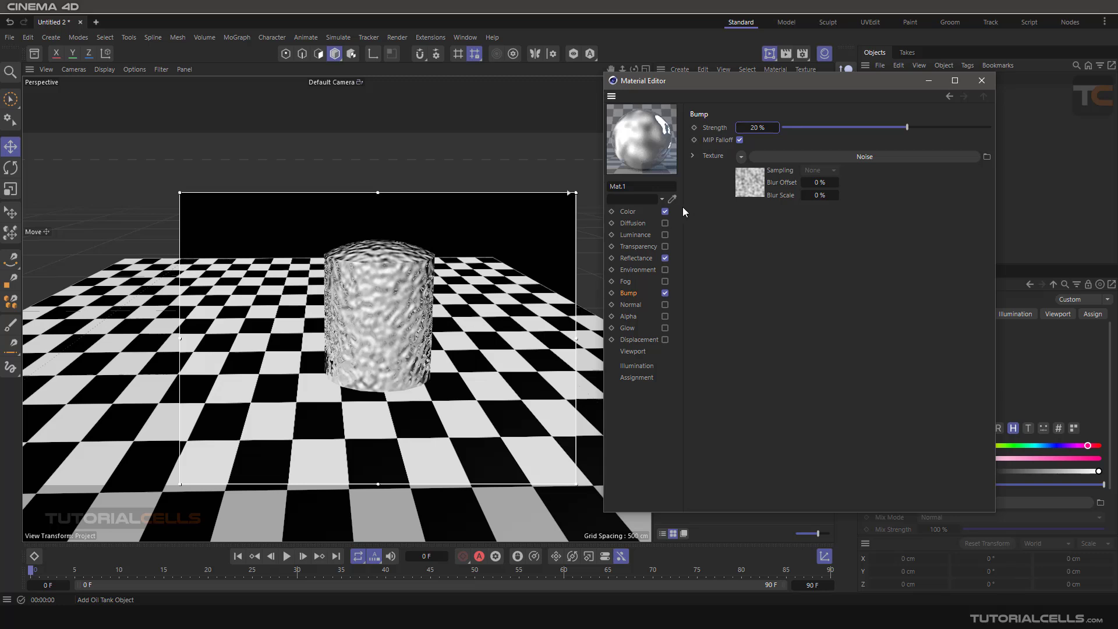
click(632, 258)
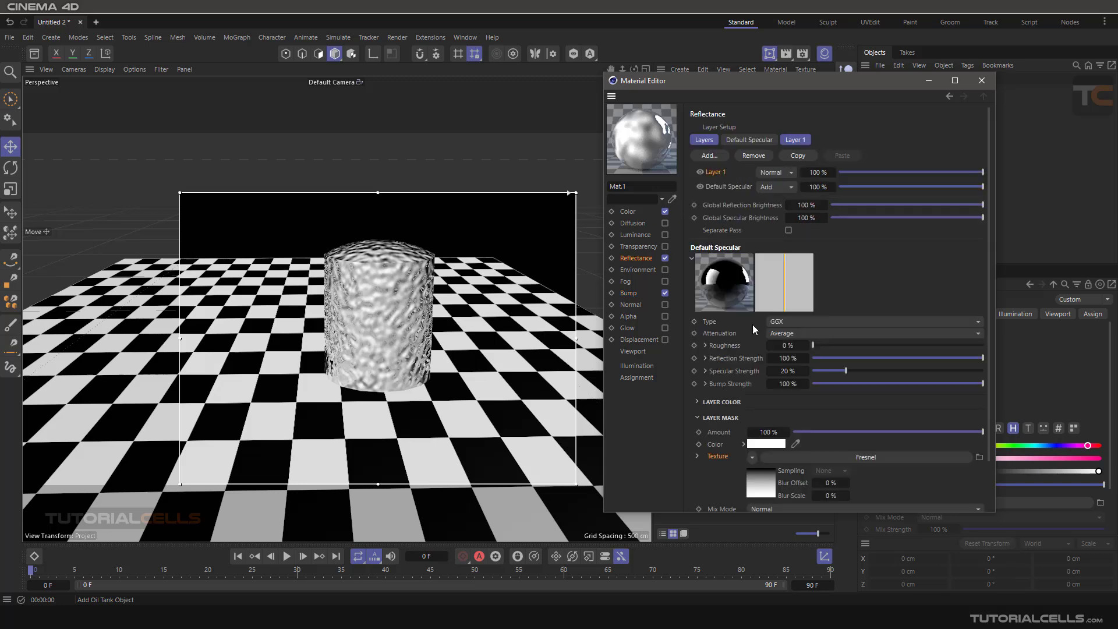
click(799, 452)
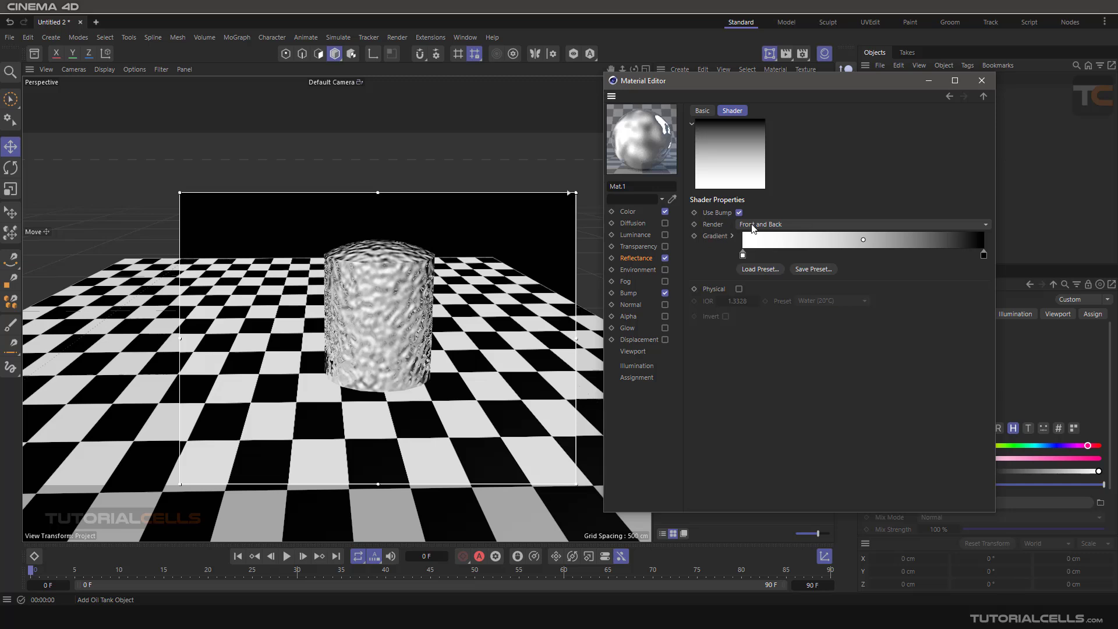
Keep the Fresnel render mode at Front and Back and switch off the Bump channel
click(765, 225)
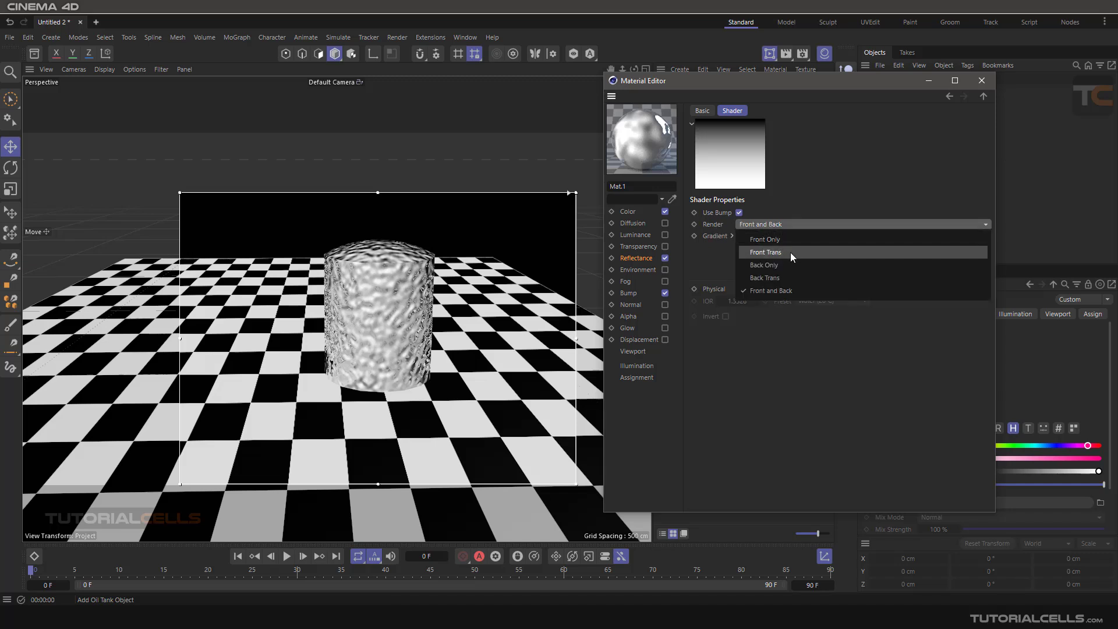
click(784, 291)
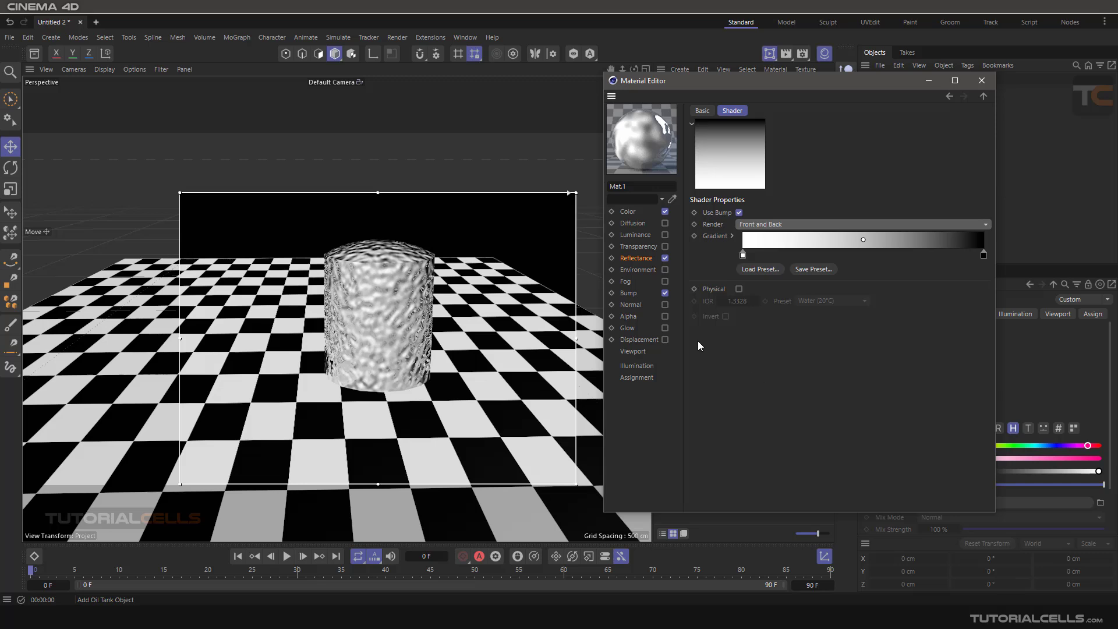
click(664, 293)
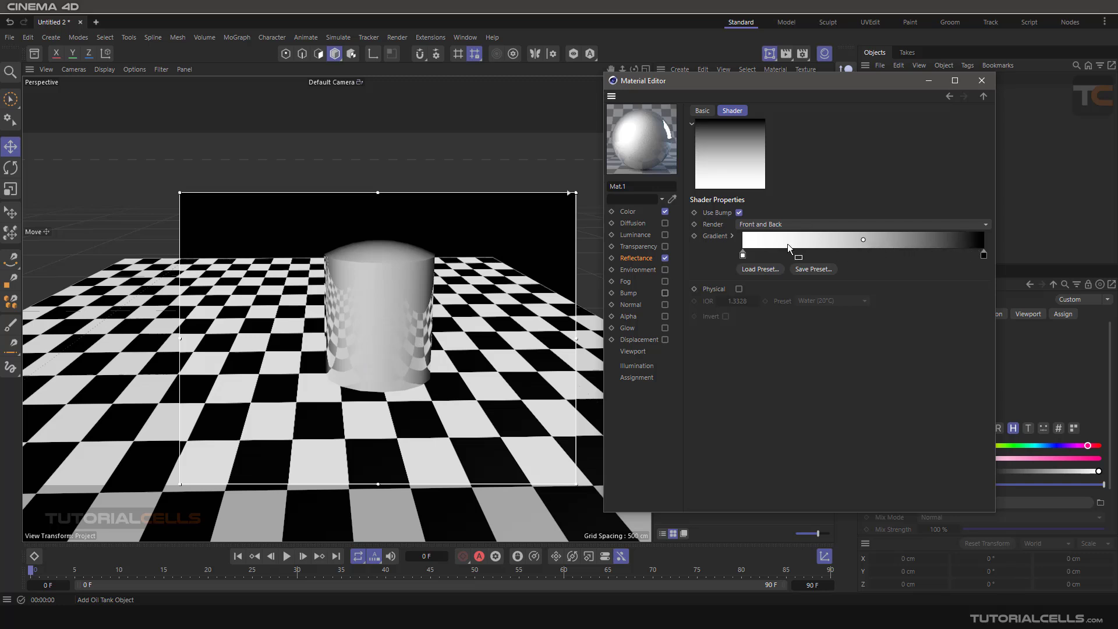
Invert the Fresnel gradient to black-to-white, then invert it back to white-to-black
right_click(834, 235)
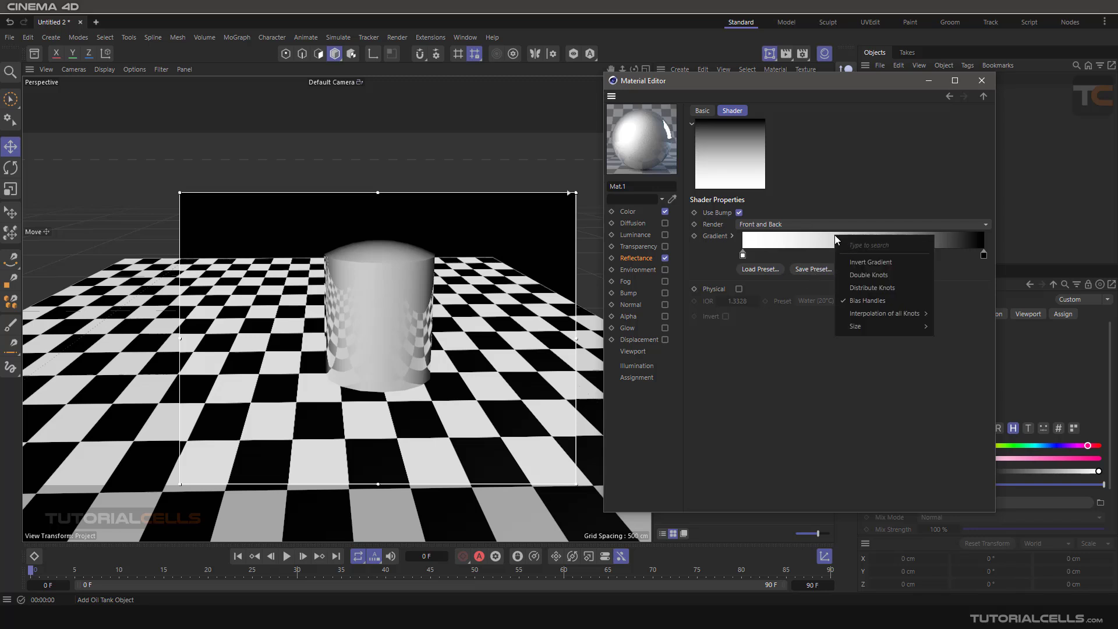
click(851, 261)
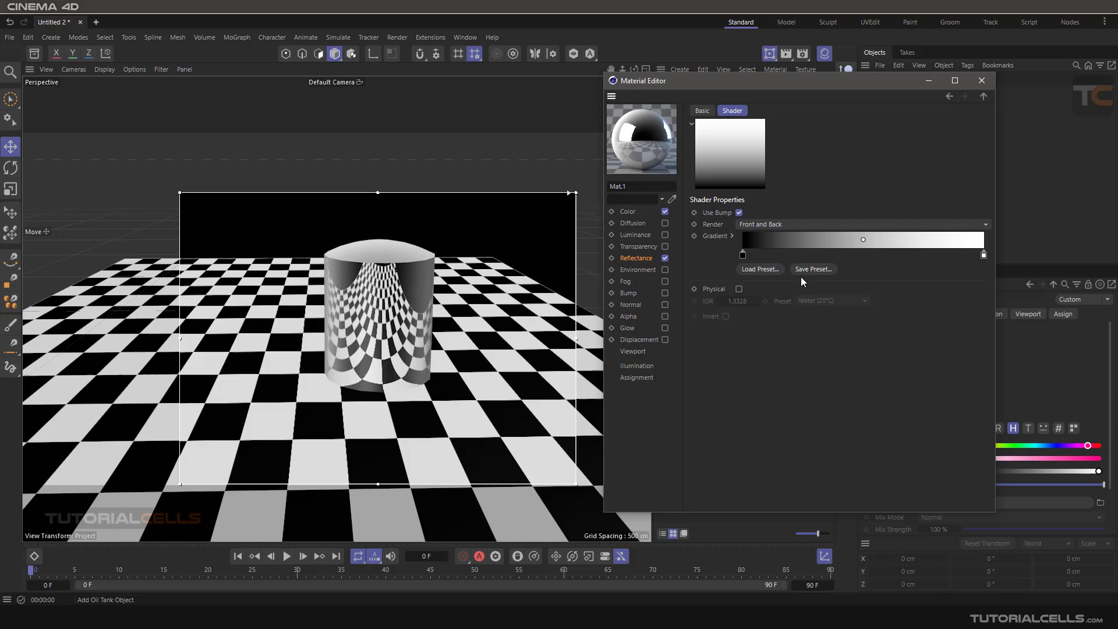
right_click(850, 242)
click(858, 267)
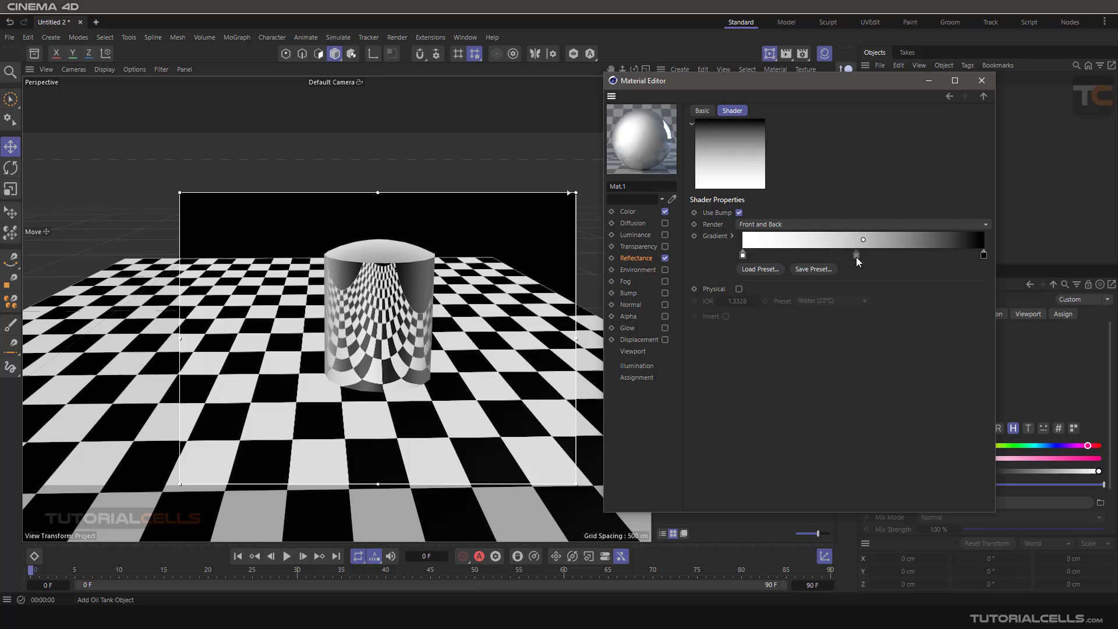
Reposition the gradient knots and midpoint so reflections appear only near the cylinder's edges
drag(863, 241, 964, 244)
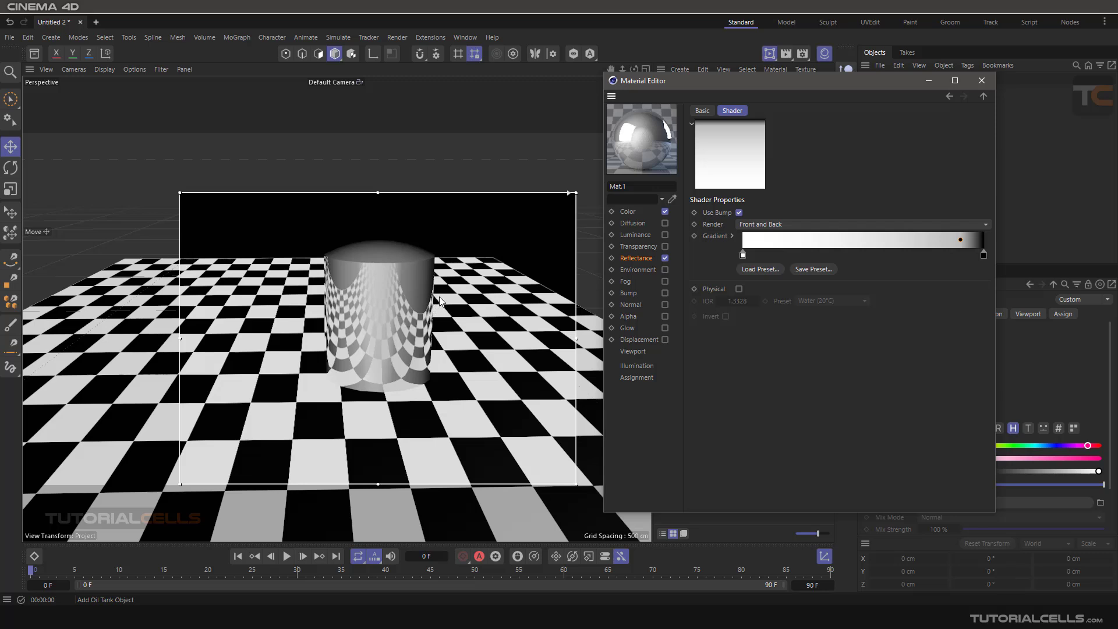
drag(963, 243, 764, 239)
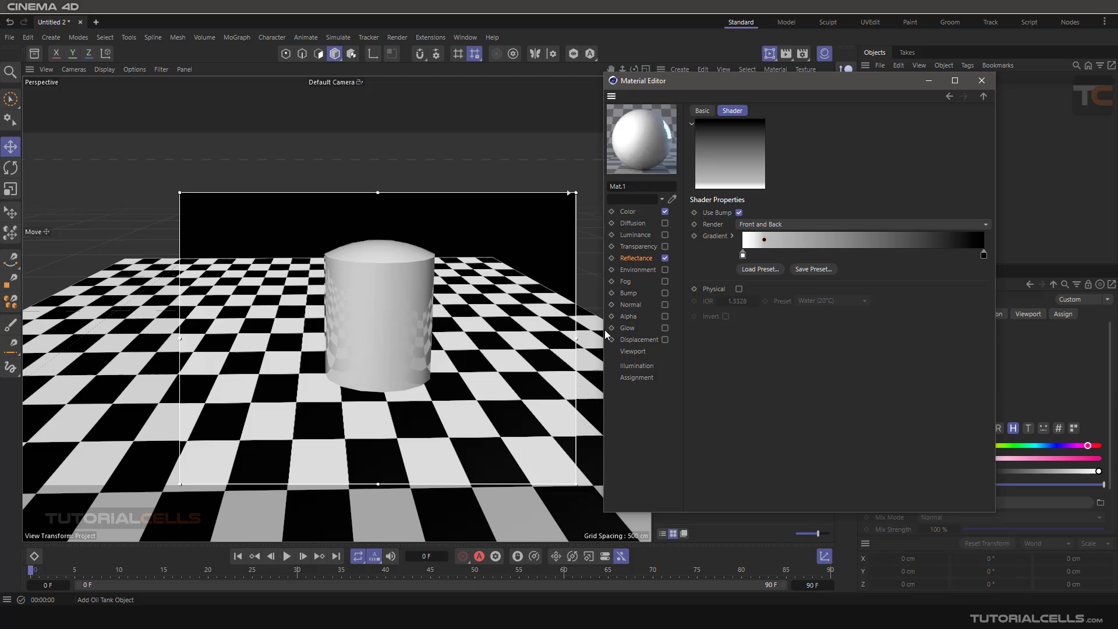
drag(768, 240, 853, 239)
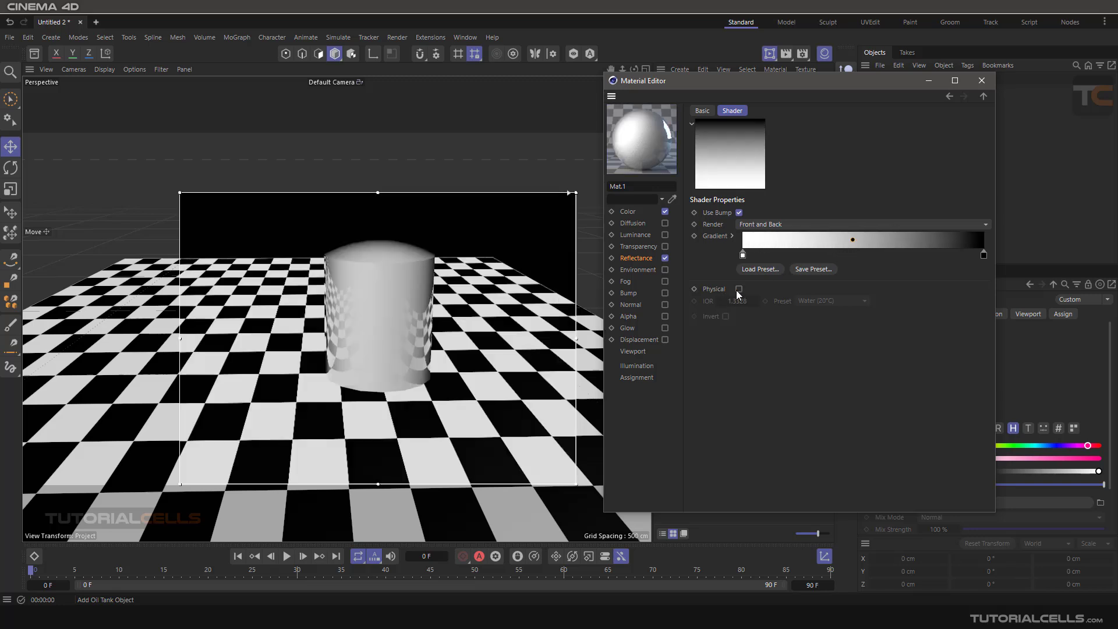
Switch the Fresnel shader to Physical and try the 1.51 IOR preset, then Teflon
click(738, 289)
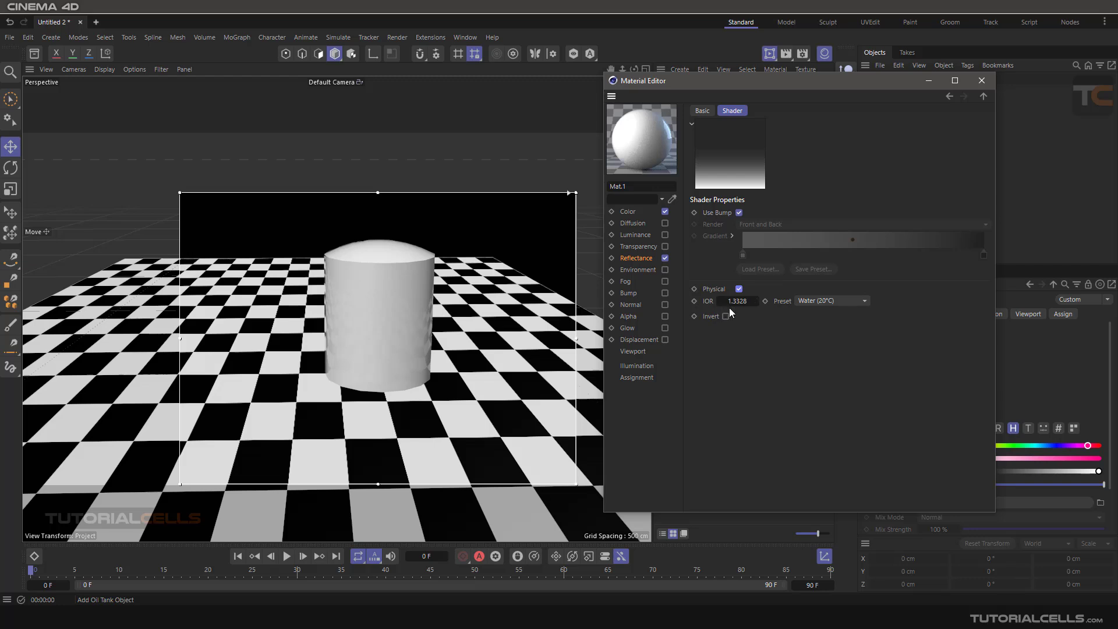
click(820, 300)
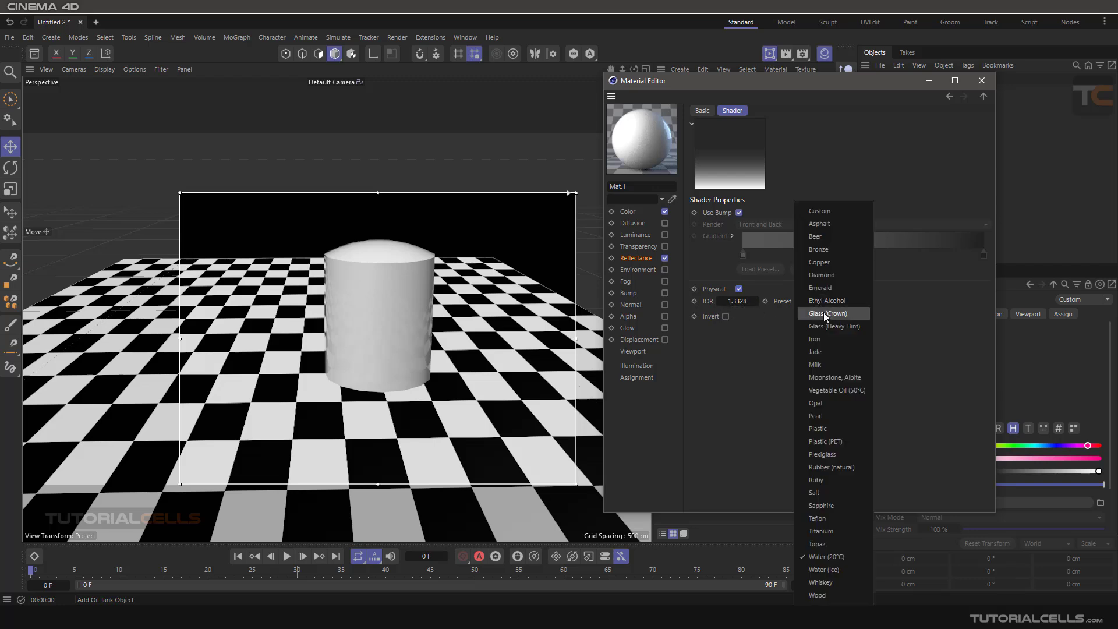
click(833, 340)
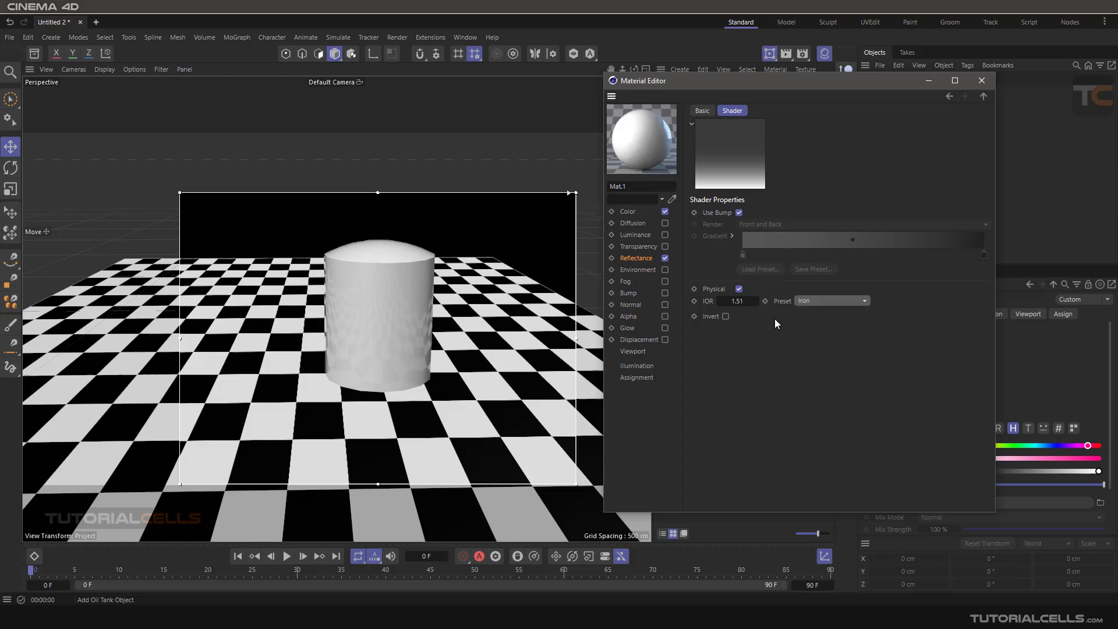
click(820, 301)
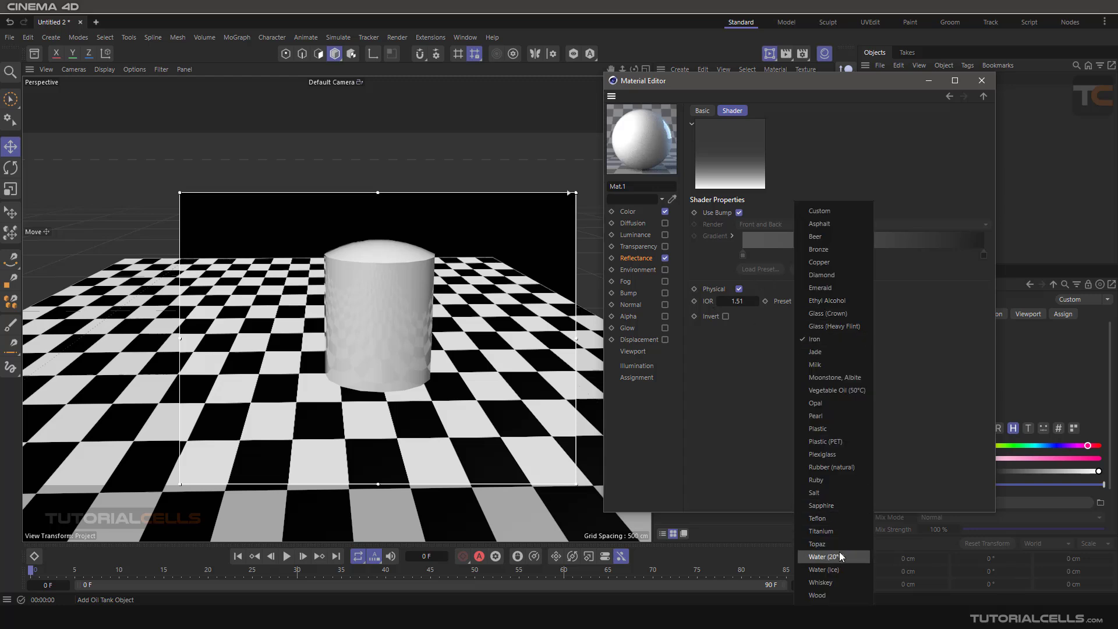
click(837, 517)
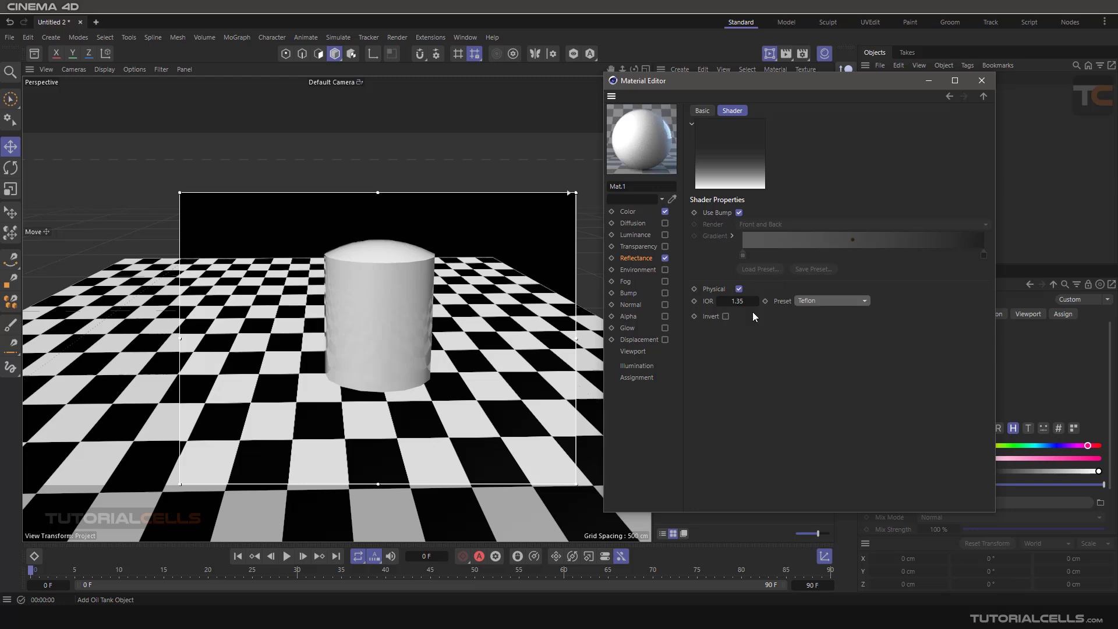
Toggle Invert on and off, then turn Physical off to use the gradient
click(725, 317)
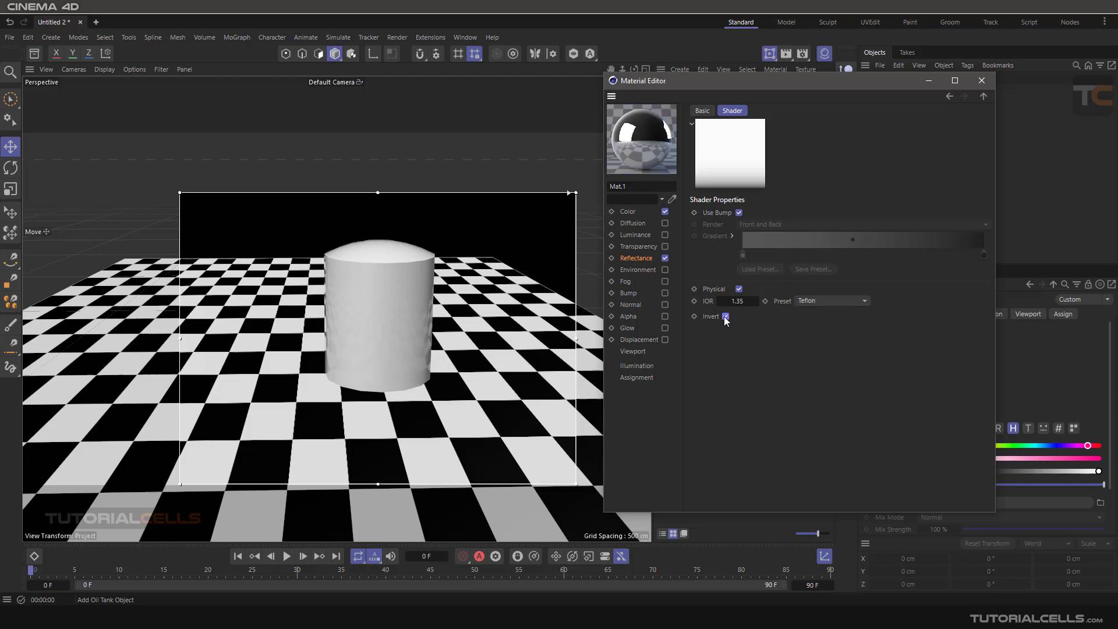
click(725, 316)
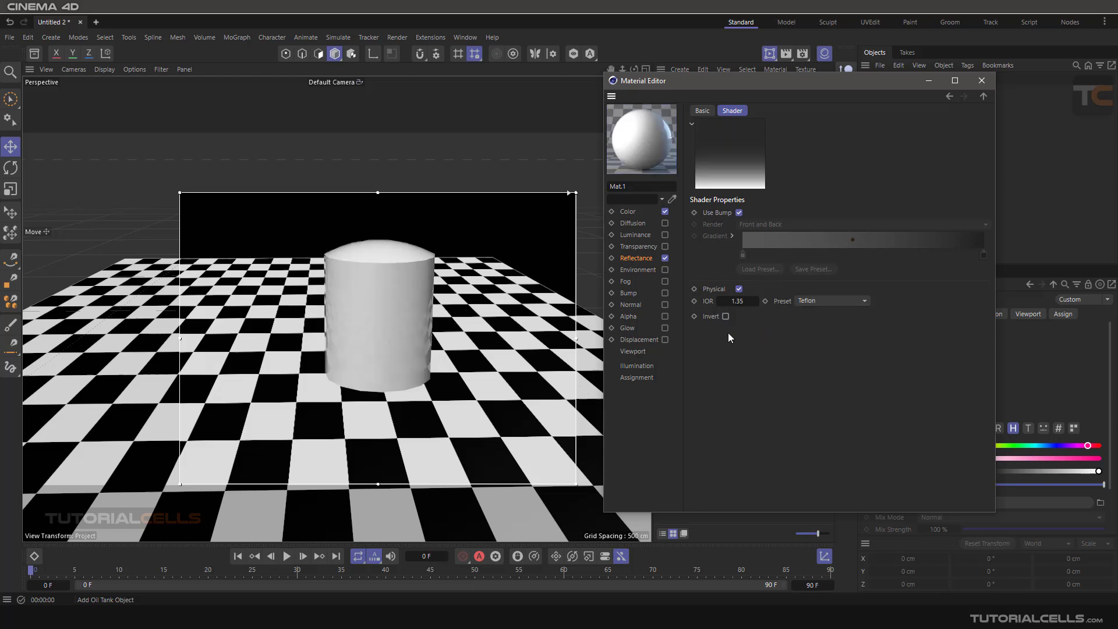
click(739, 289)
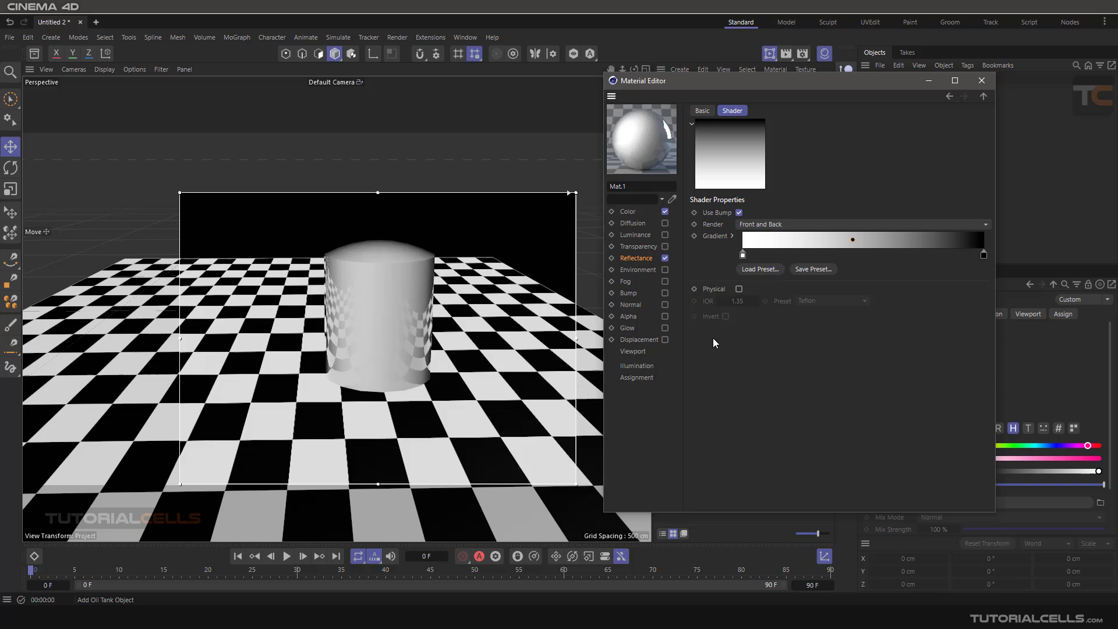
Disable Reflectance and enable Transparency, keeping the Glass refraction preset of 1.517
click(665, 259)
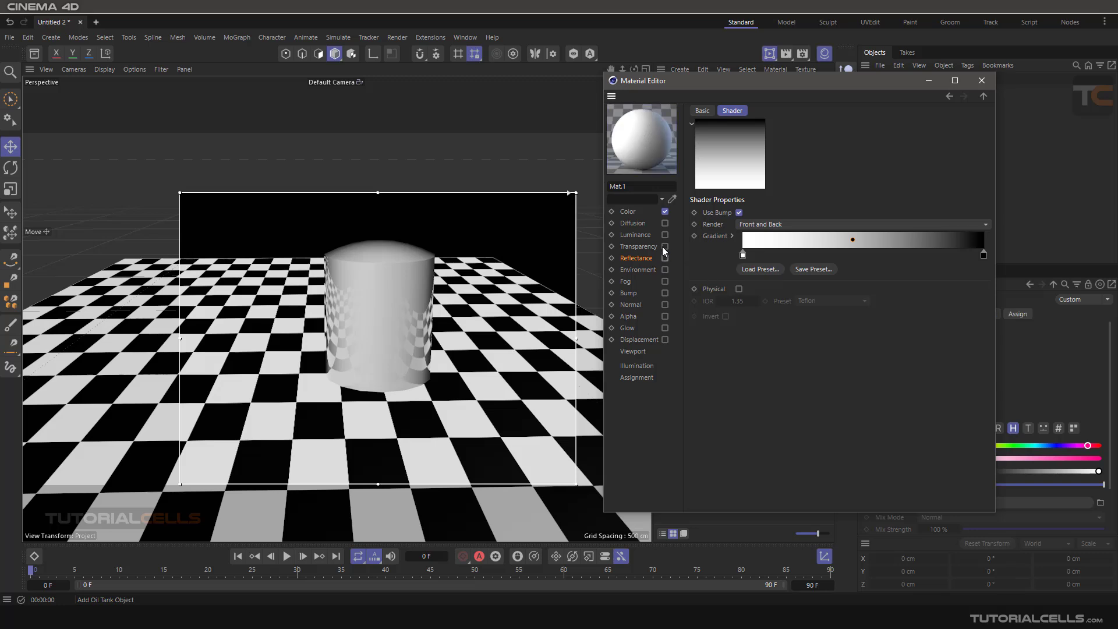
click(644, 247)
click(665, 247)
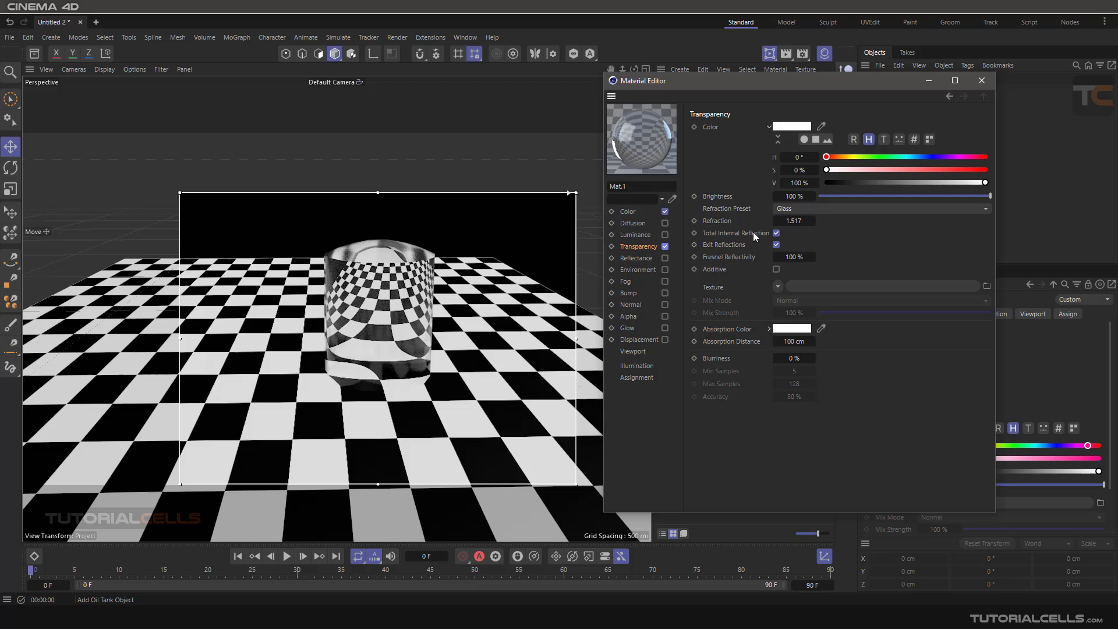
click(787, 208)
click(790, 208)
Load a Fresnel shader as the Transparency texture, viewing the cylinder from above
click(778, 286)
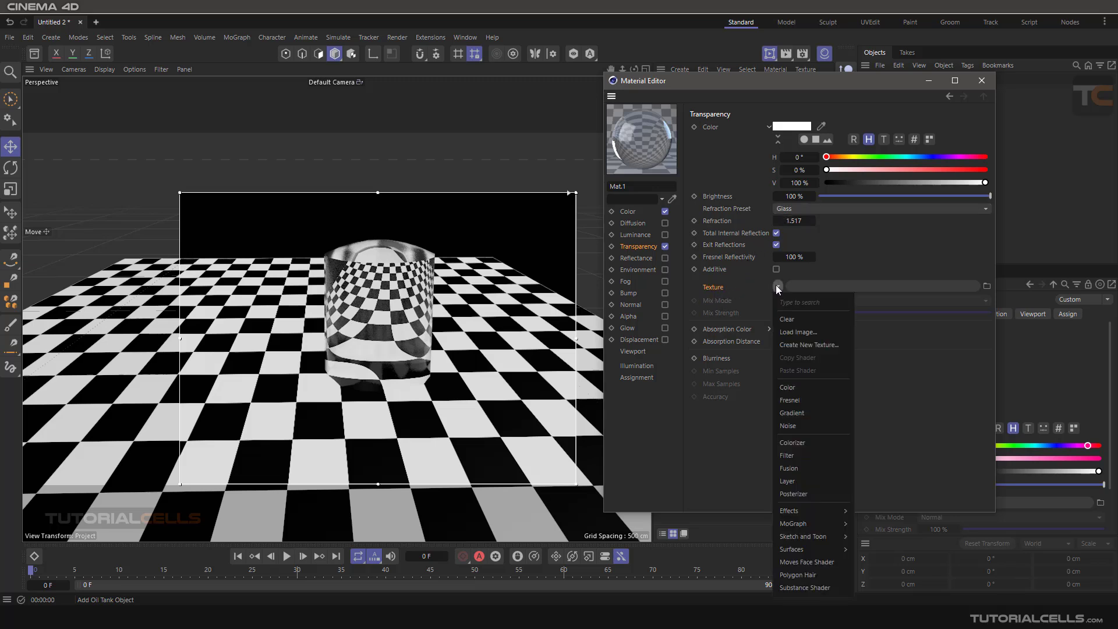
click(819, 399)
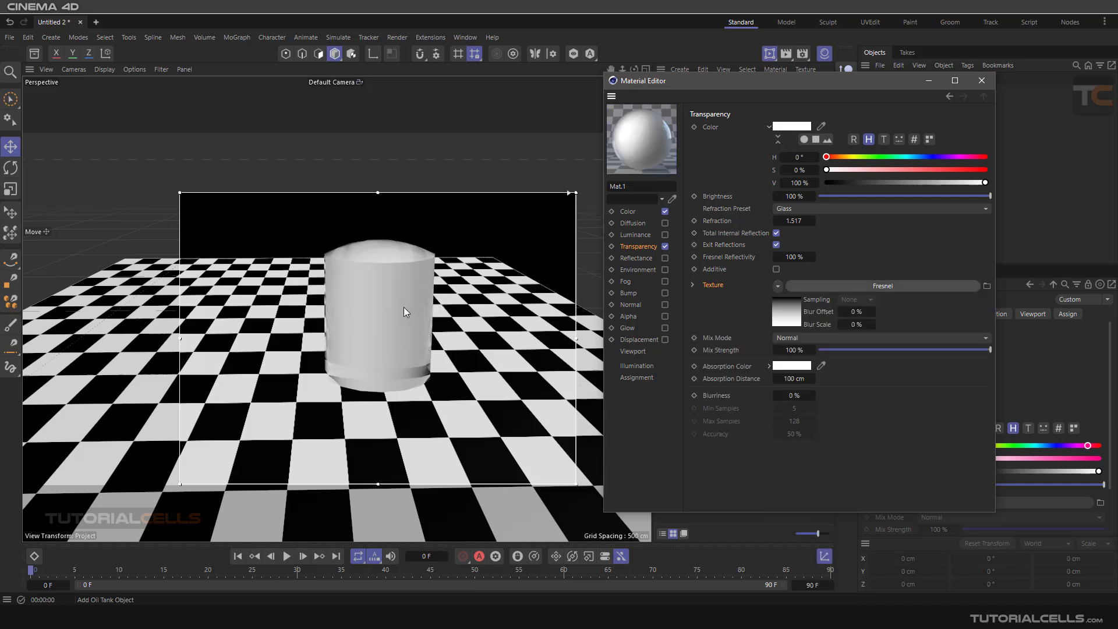
mouse_move(400, 294)
alt+mouse_down()
mouse_move(397, 307)
mouse_move(386, 285)
alt+mouse_up()
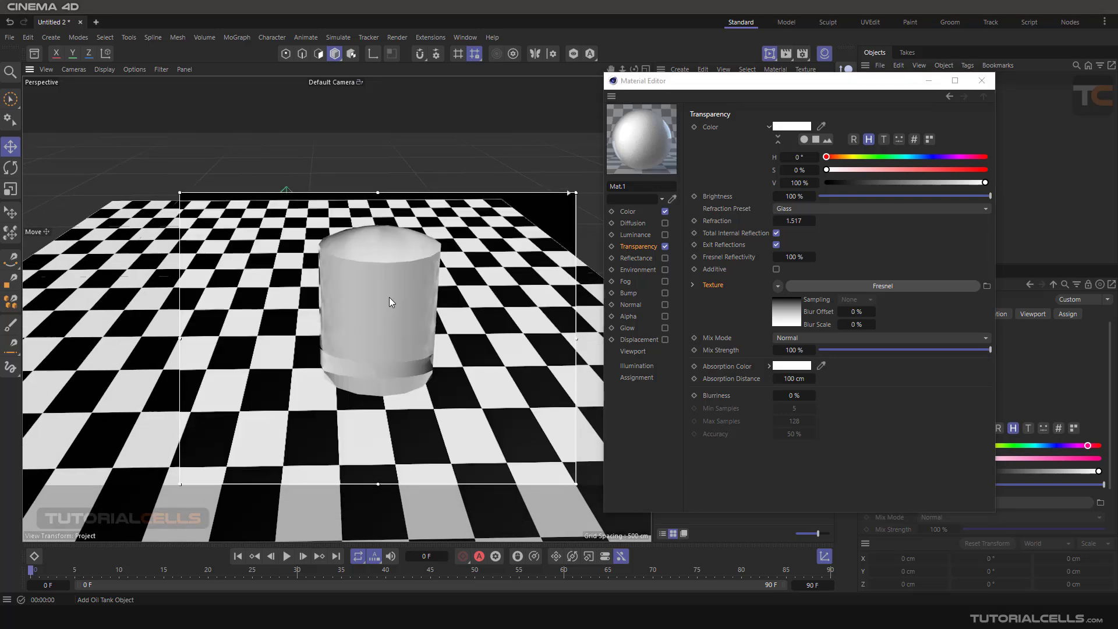
Set the transparency Fresnel shader to Physical with the Glass (Crown) preset
click(816, 285)
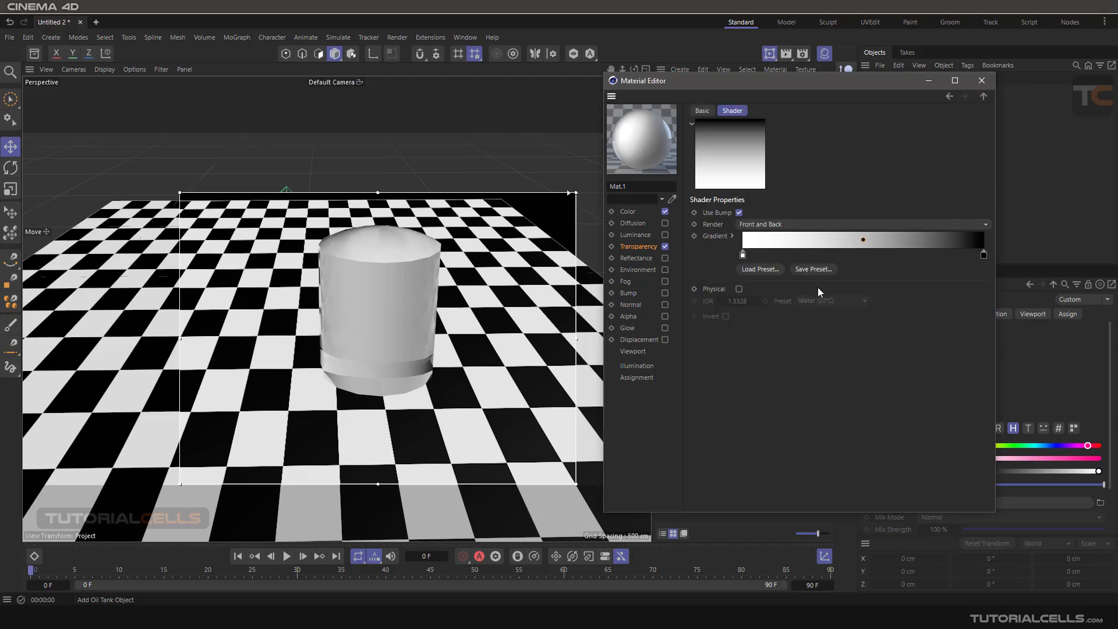
click(737, 290)
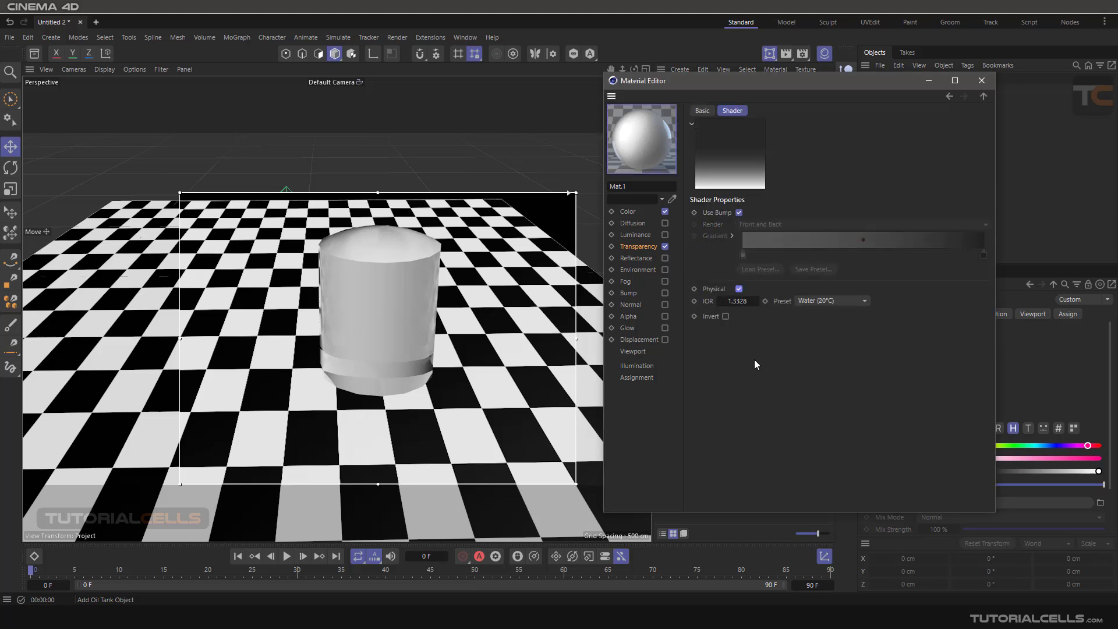
click(816, 298)
click(823, 308)
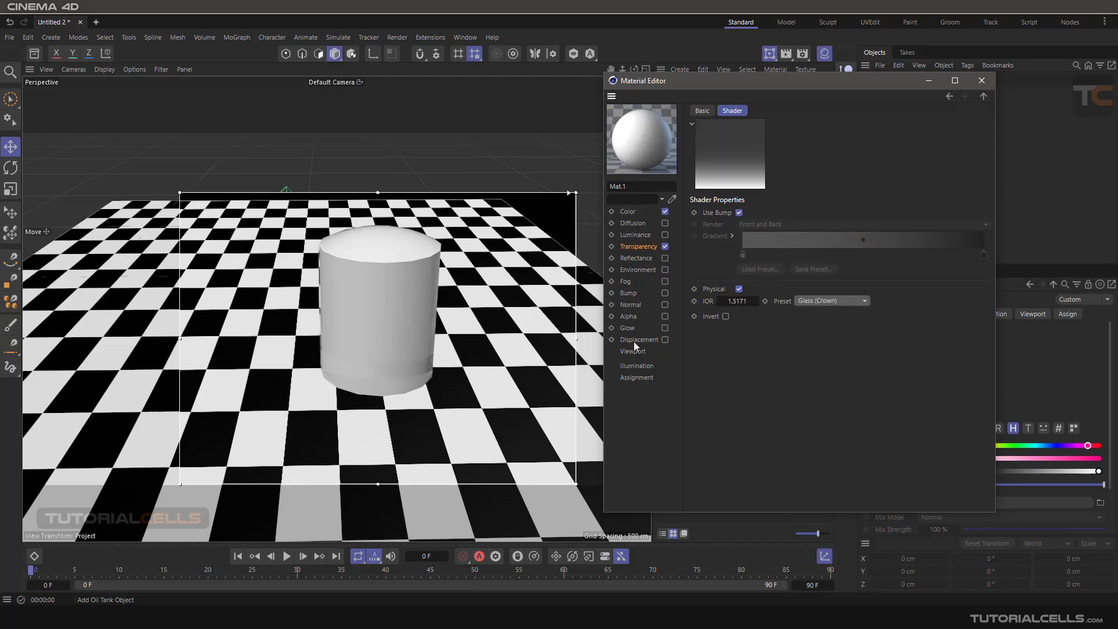
Turn Physical off and invert the gradient knots to black-to-white
click(740, 290)
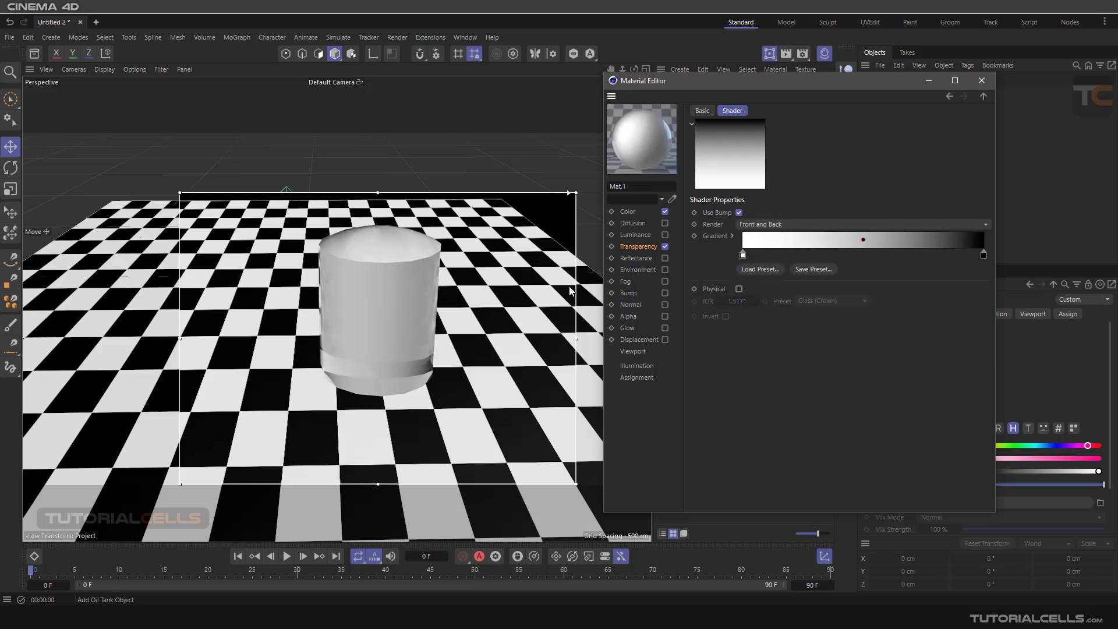
right_click(784, 245)
click(818, 267)
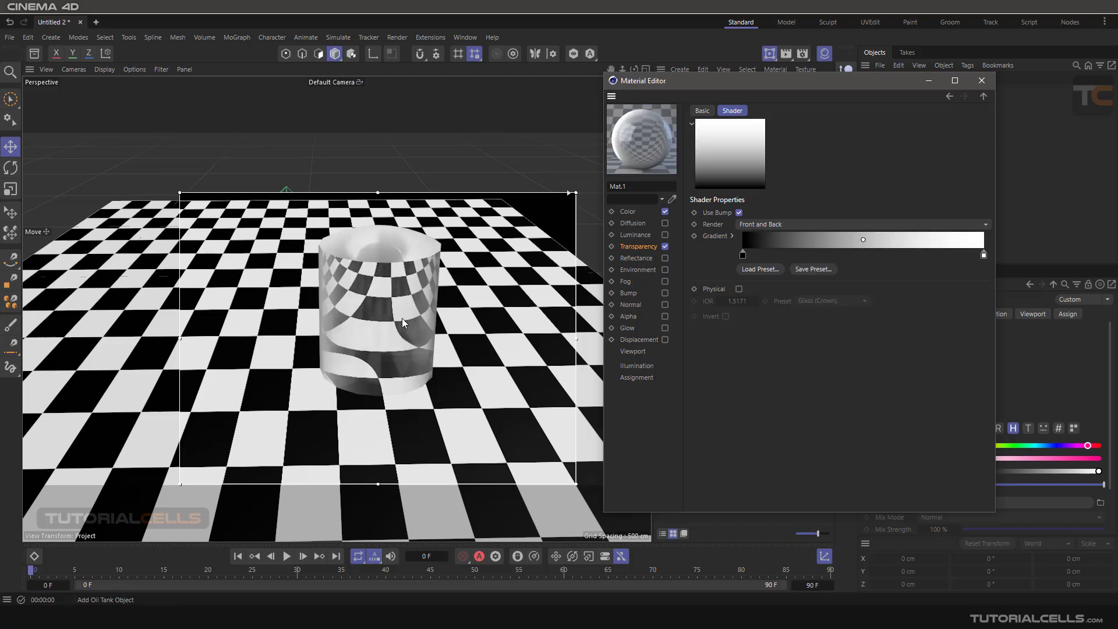
scroll(395, 318, up, 3)
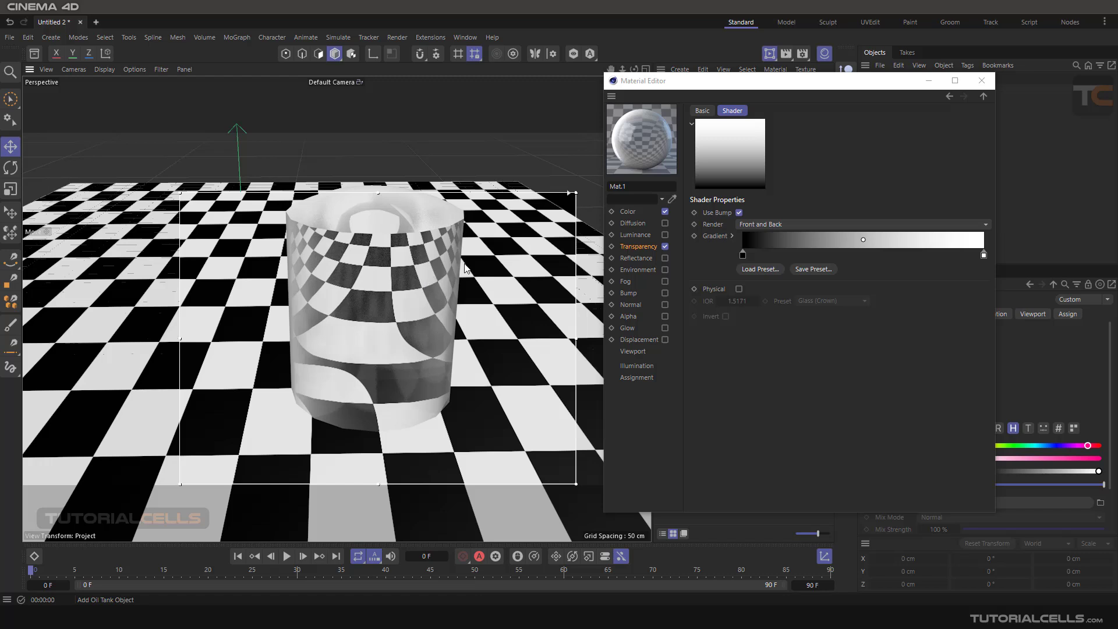
Drag the gradient midpoint right and left, settling it toward the black end
click(860, 243)
drag(864, 243, 949, 247)
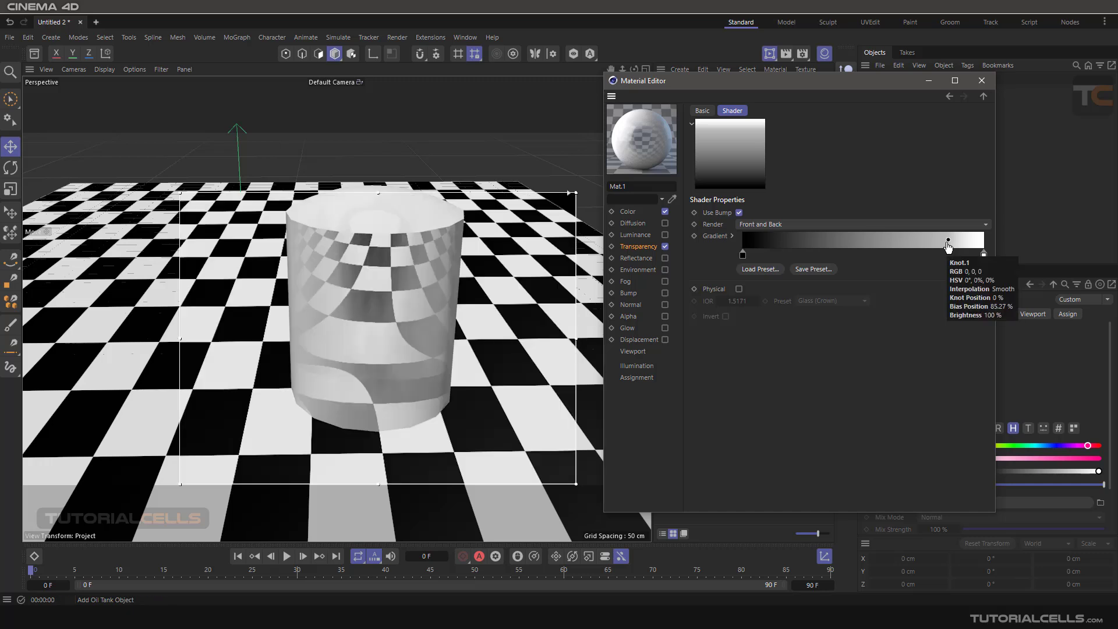
drag(951, 244, 802, 250)
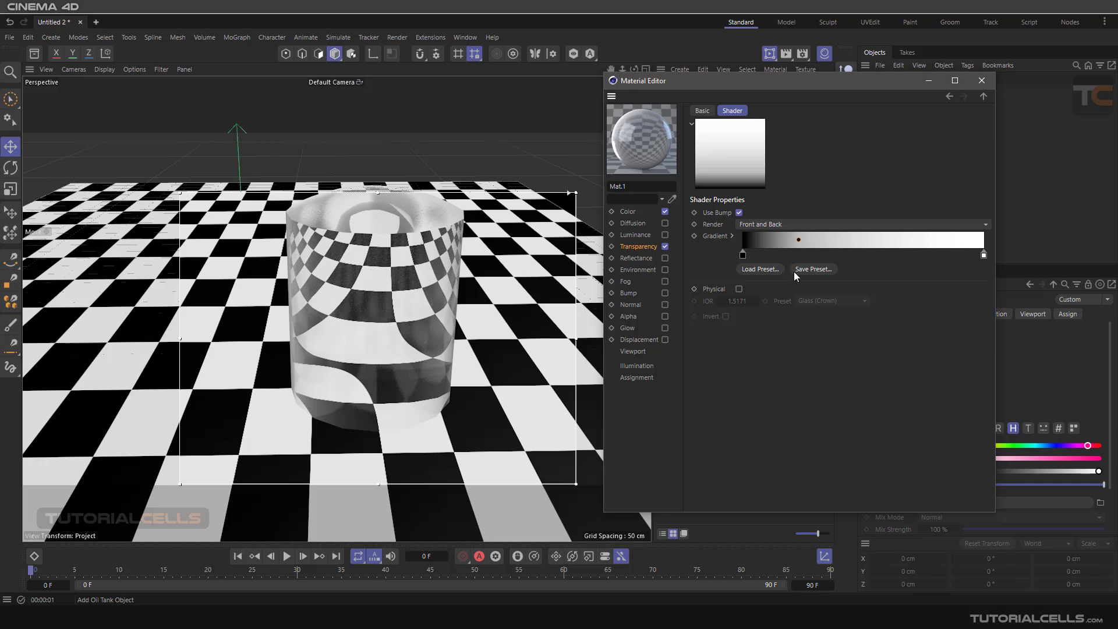
drag(798, 245, 847, 245)
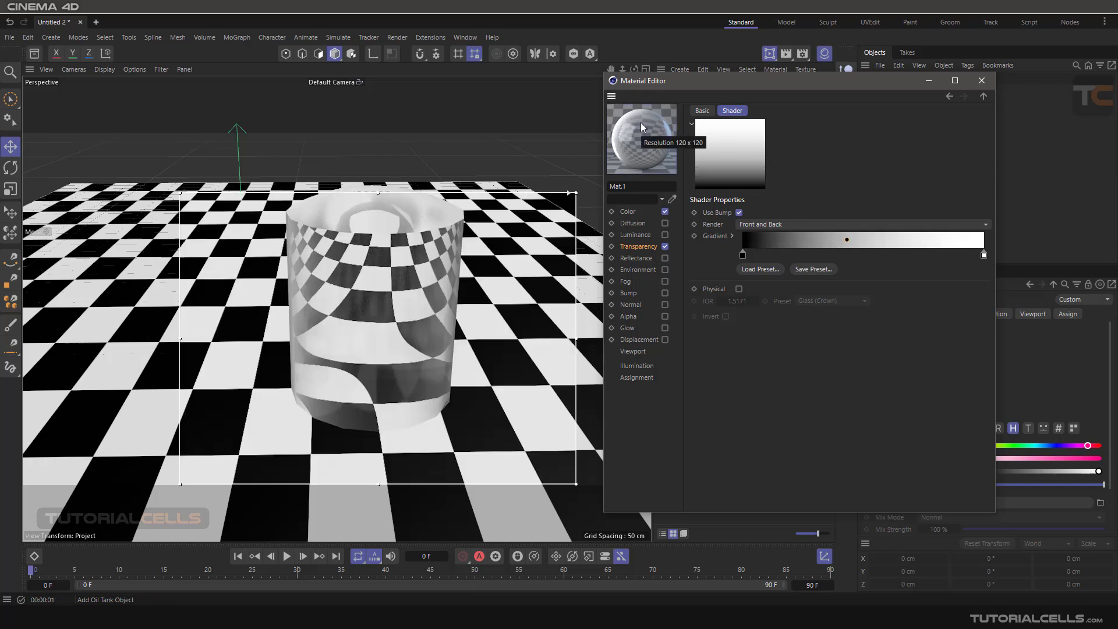
drag(848, 241, 802, 240)
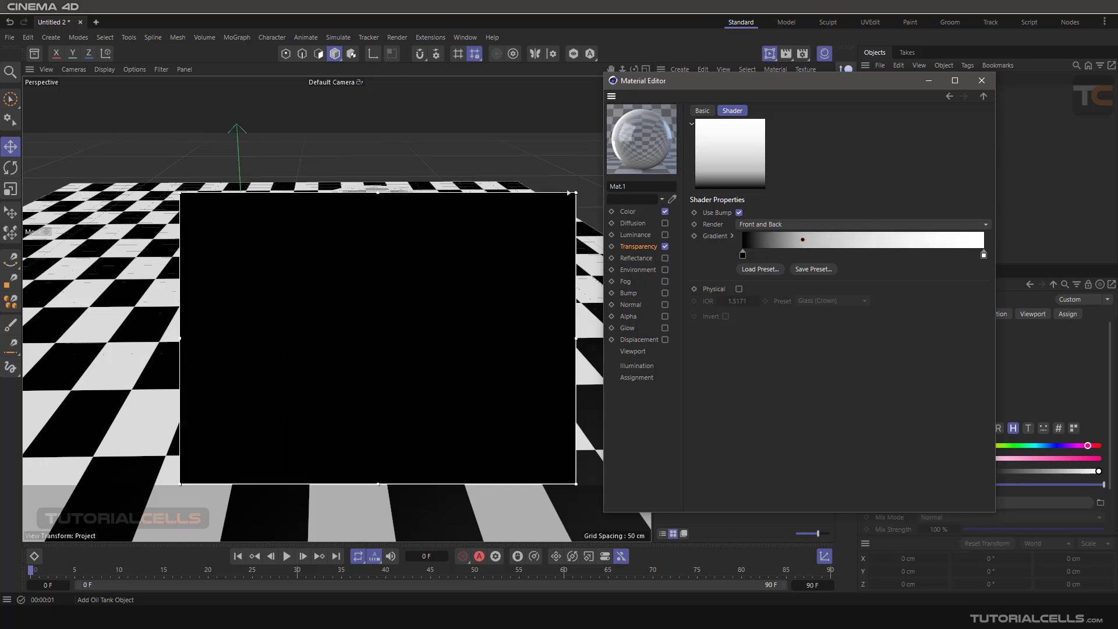
Inspect the material in an enlarged floating preview window, nudge the midpoint, then close it
right_click(633, 132)
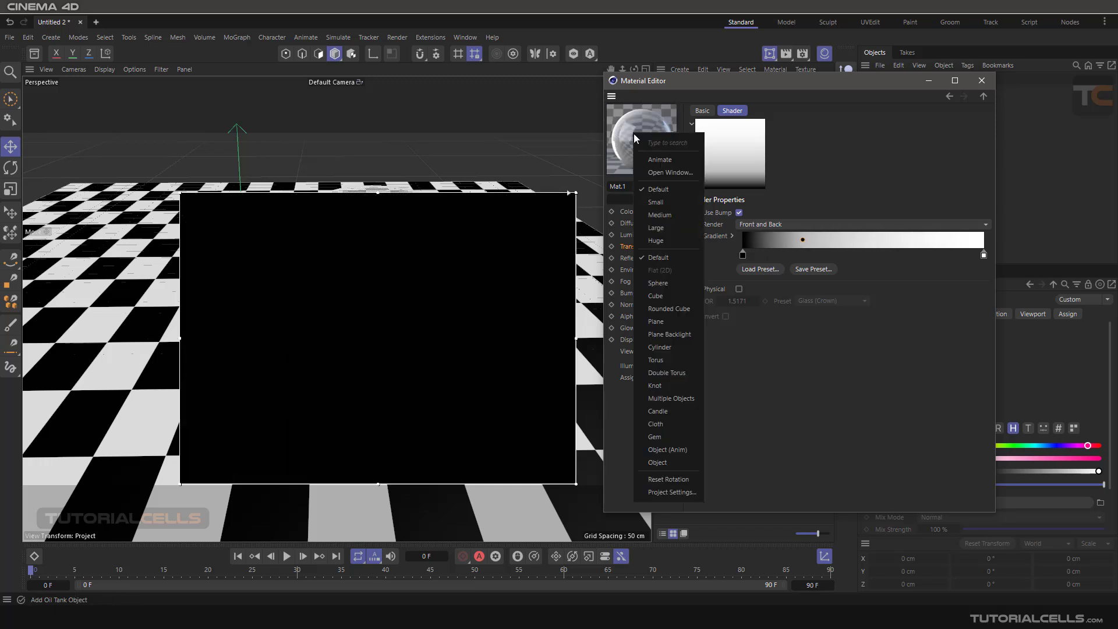
click(646, 173)
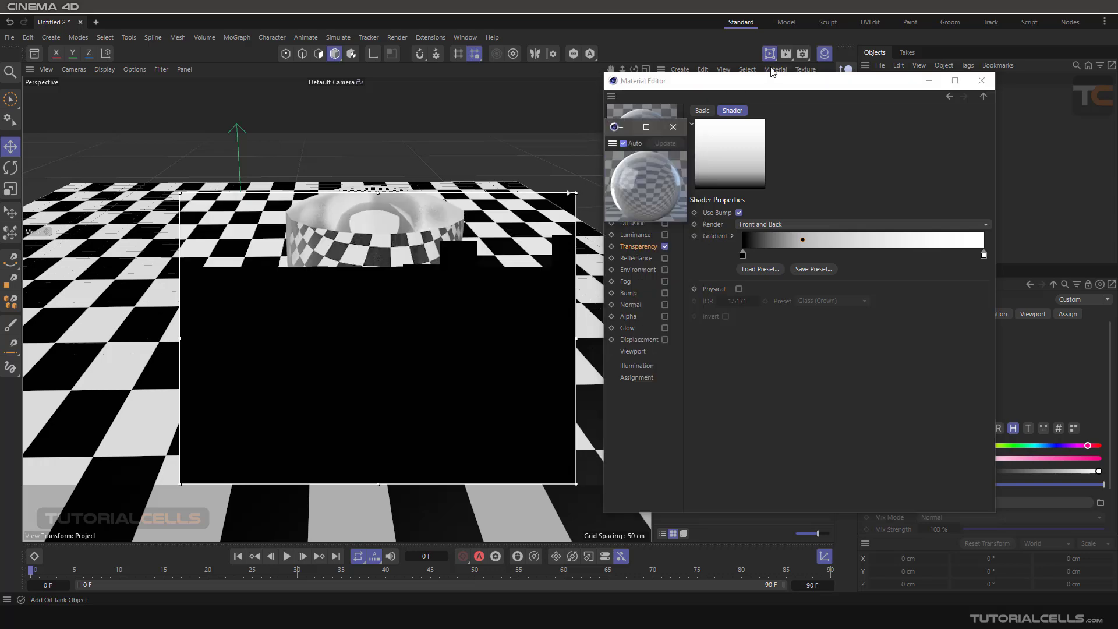
drag(686, 229, 883, 454)
drag(763, 137, 406, 119)
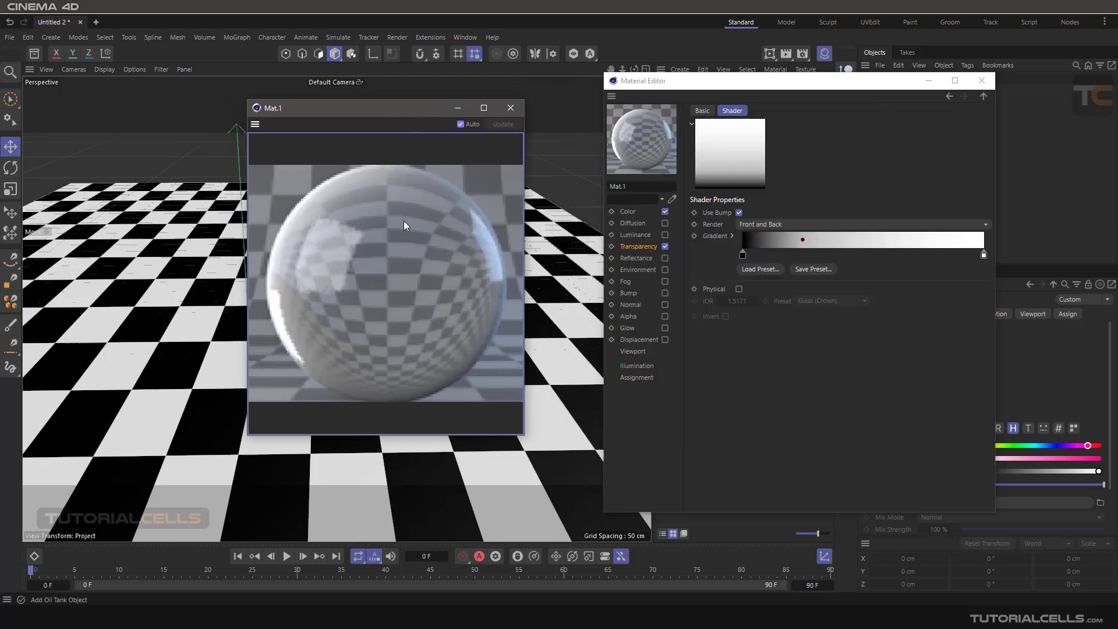
right_click(418, 261)
click(801, 240)
mouse_move(802, 240)
mouse_down()
mouse_move(841, 250)
mouse_move(757, 250)
mouse_move(787, 249)
mouse_up()
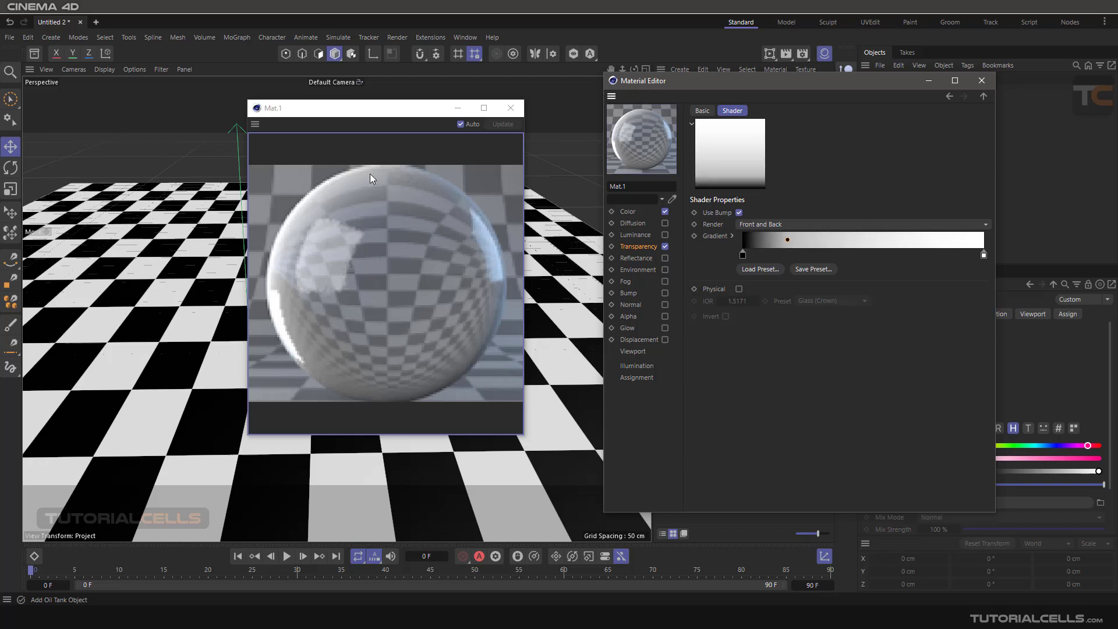
click(511, 109)
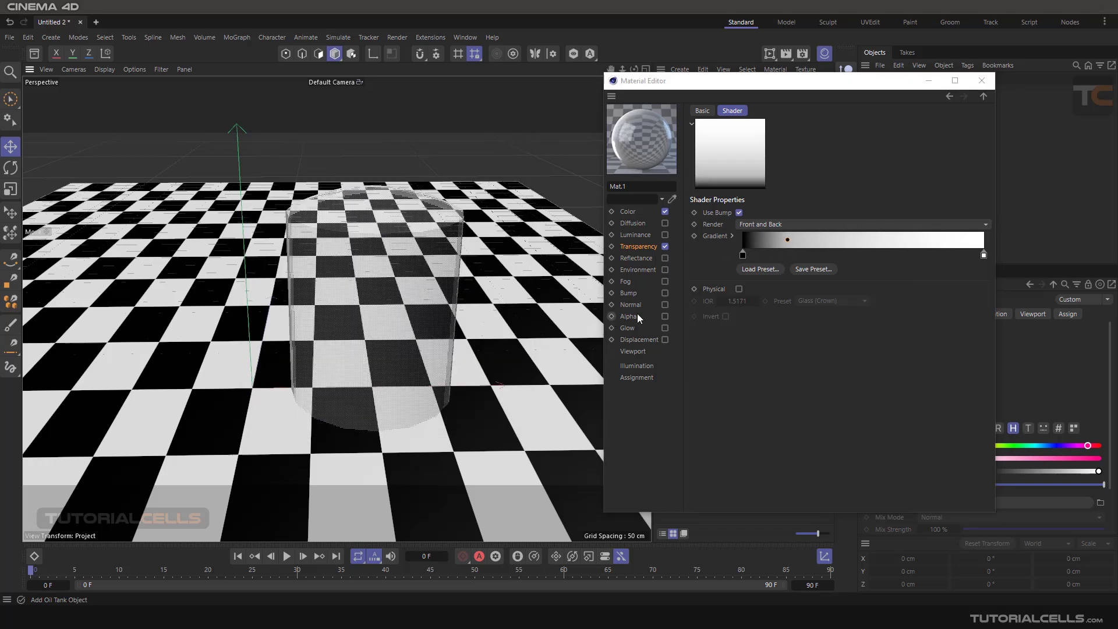
Nudge the gradient midpoint slightly right and return to Cinema 4D from the image viewer
click(791, 241)
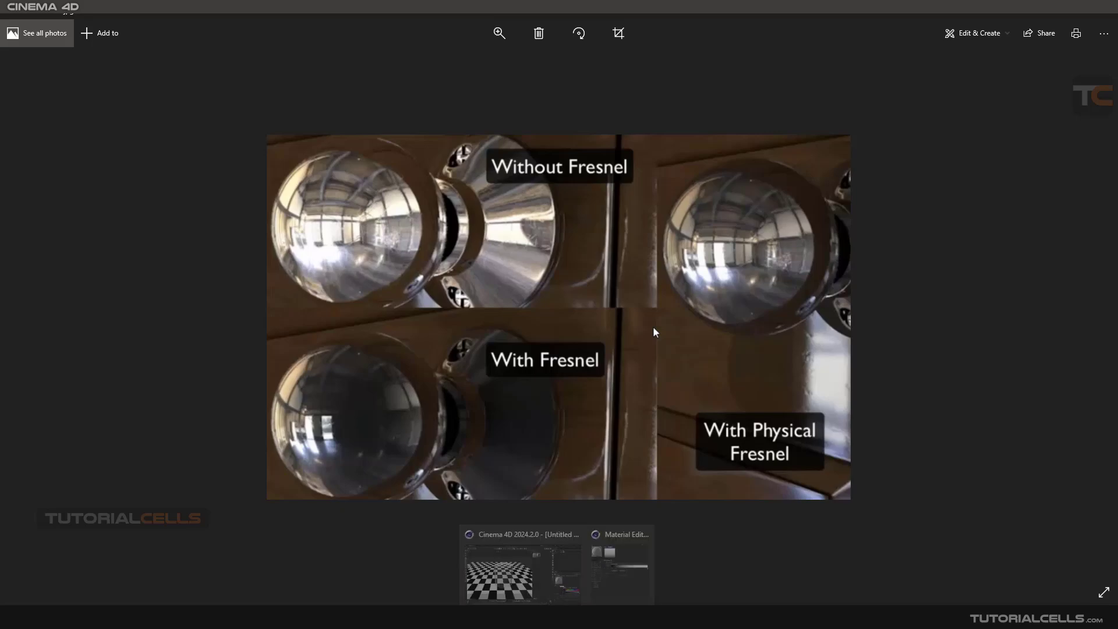
click(591, 565)
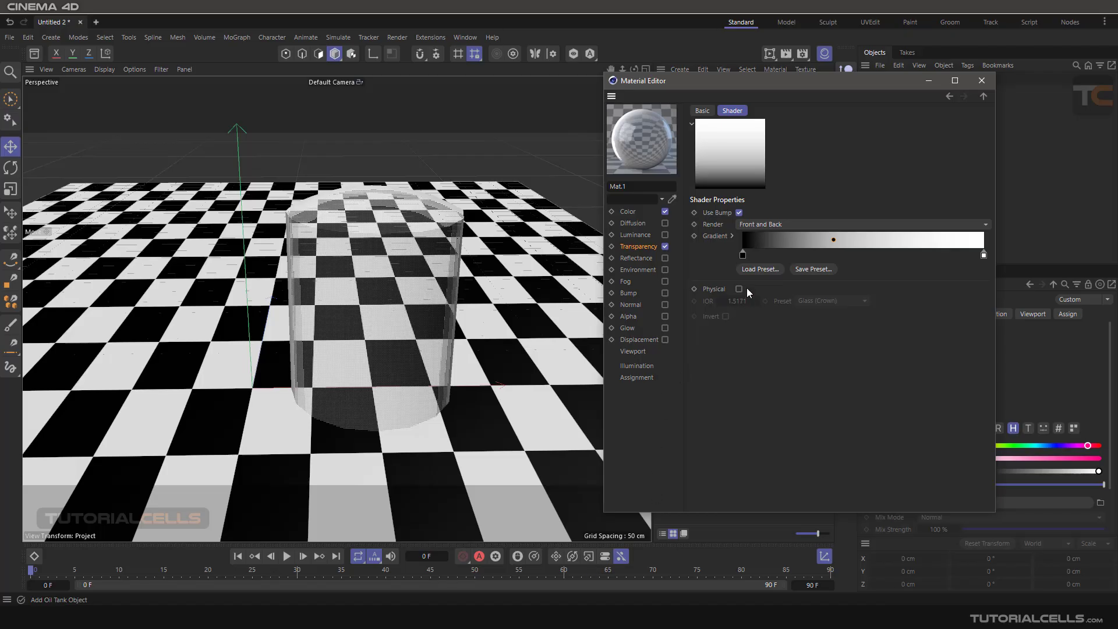